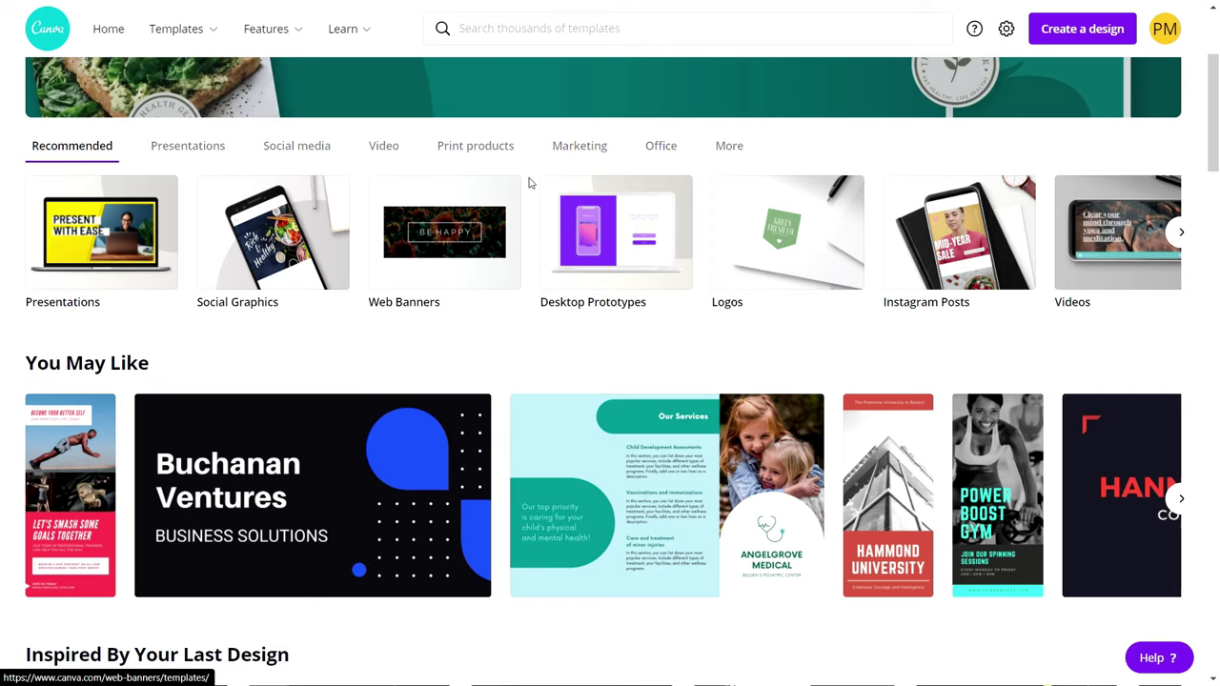
# Create a custom-size design in inches, 9.4 wide by 8 high.
pyautogui.scroll(-3, 525, 180)
pyautogui.scroll(3, 1071, 553)
pyautogui.scroll(5, 1071, 554)
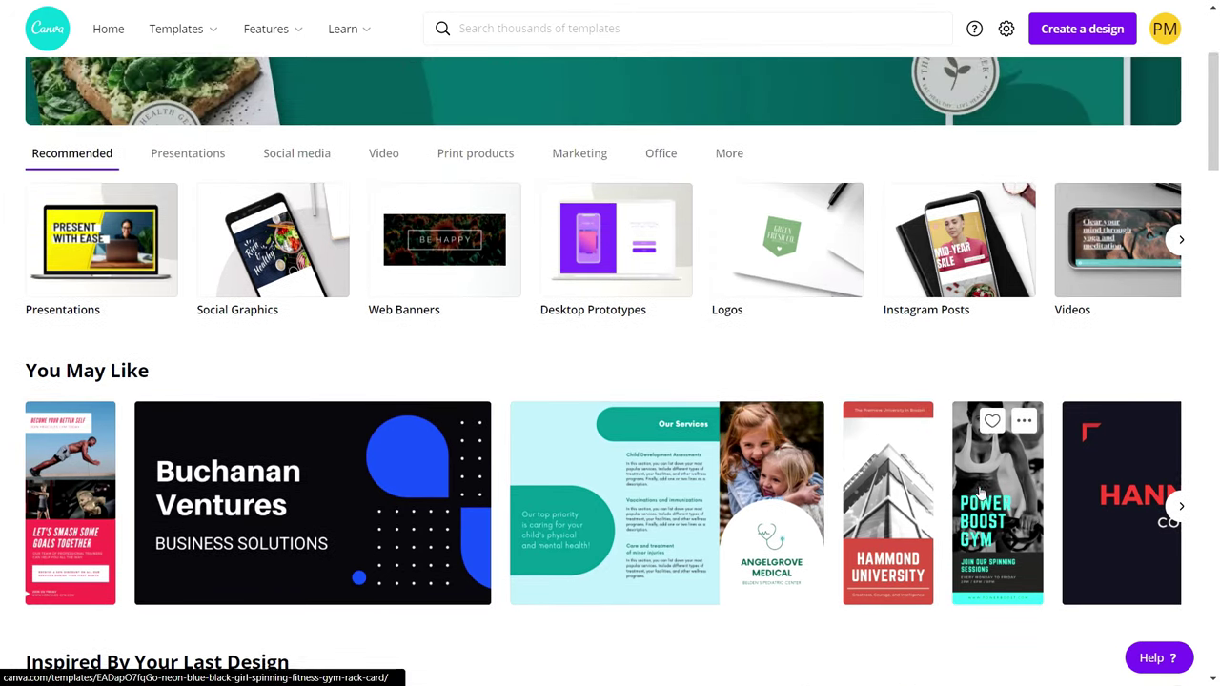
pyautogui.click(1071, 36)
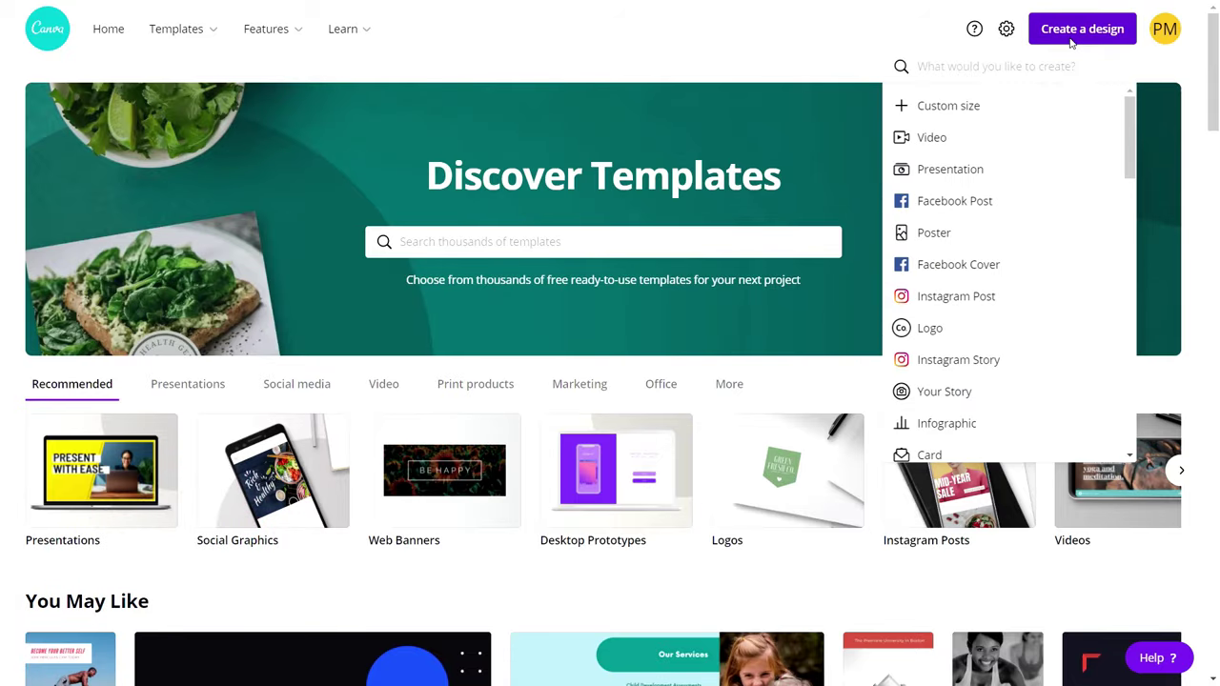
pyautogui.click(948, 106)
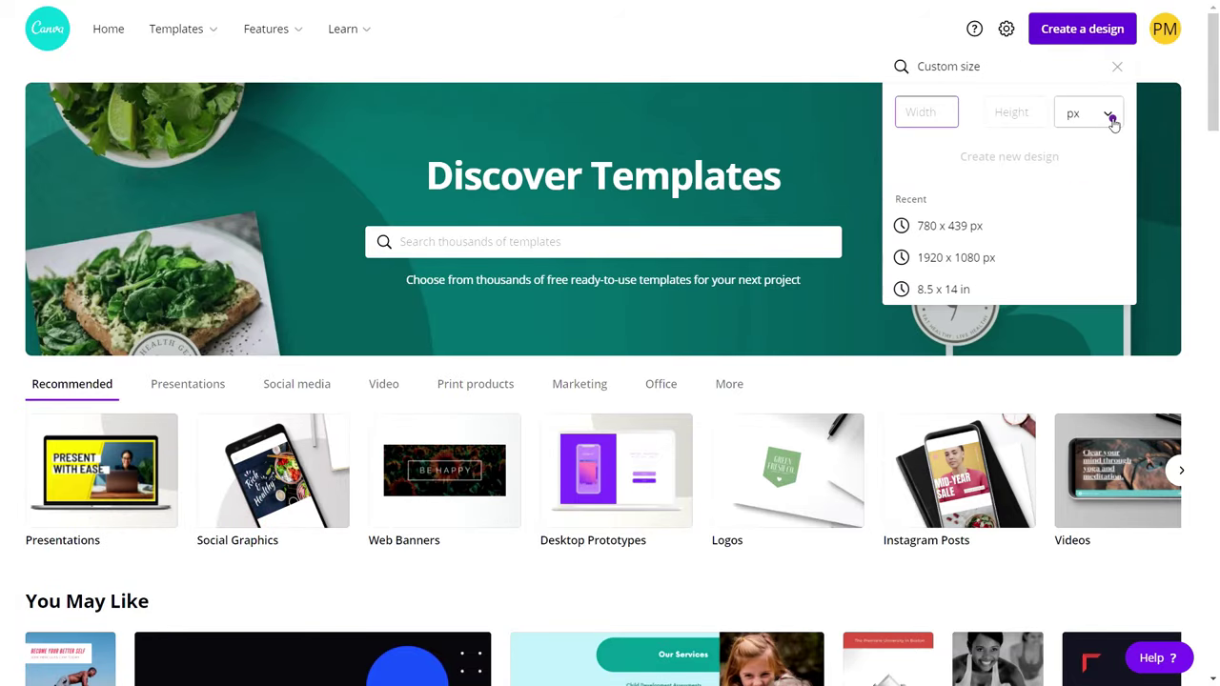
pyautogui.click(1112, 118)
pyautogui.click(1092, 142)
pyautogui.click(908, 112)
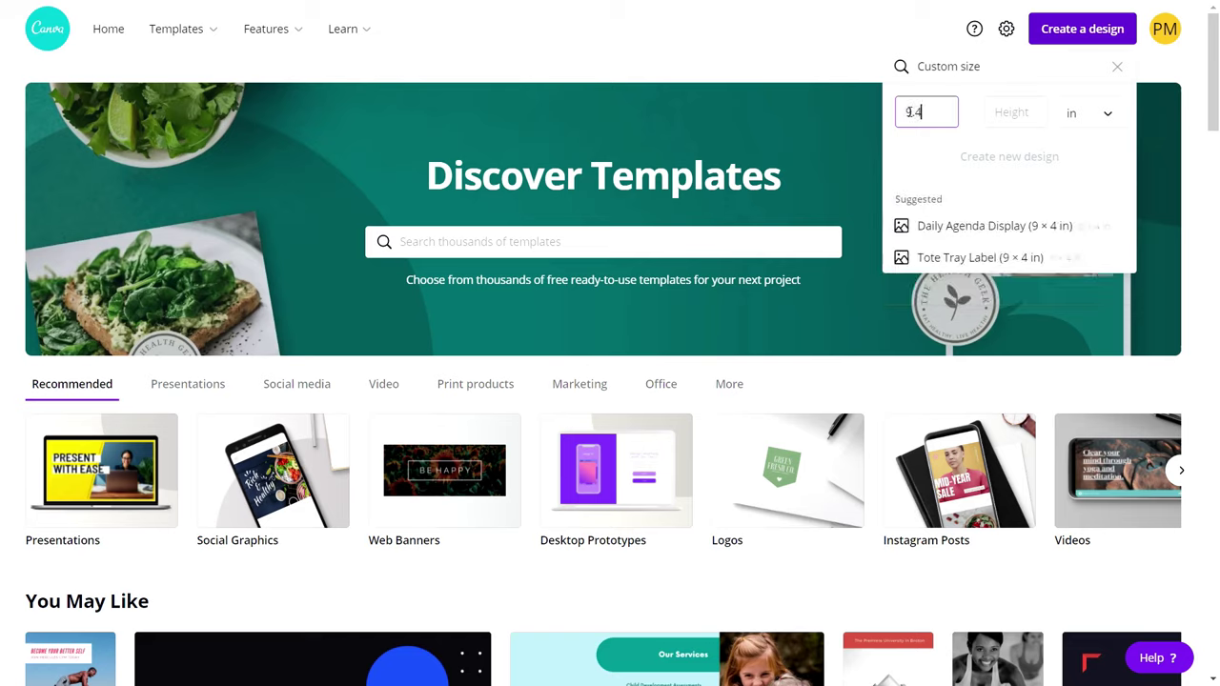
pyautogui.press('Tab')
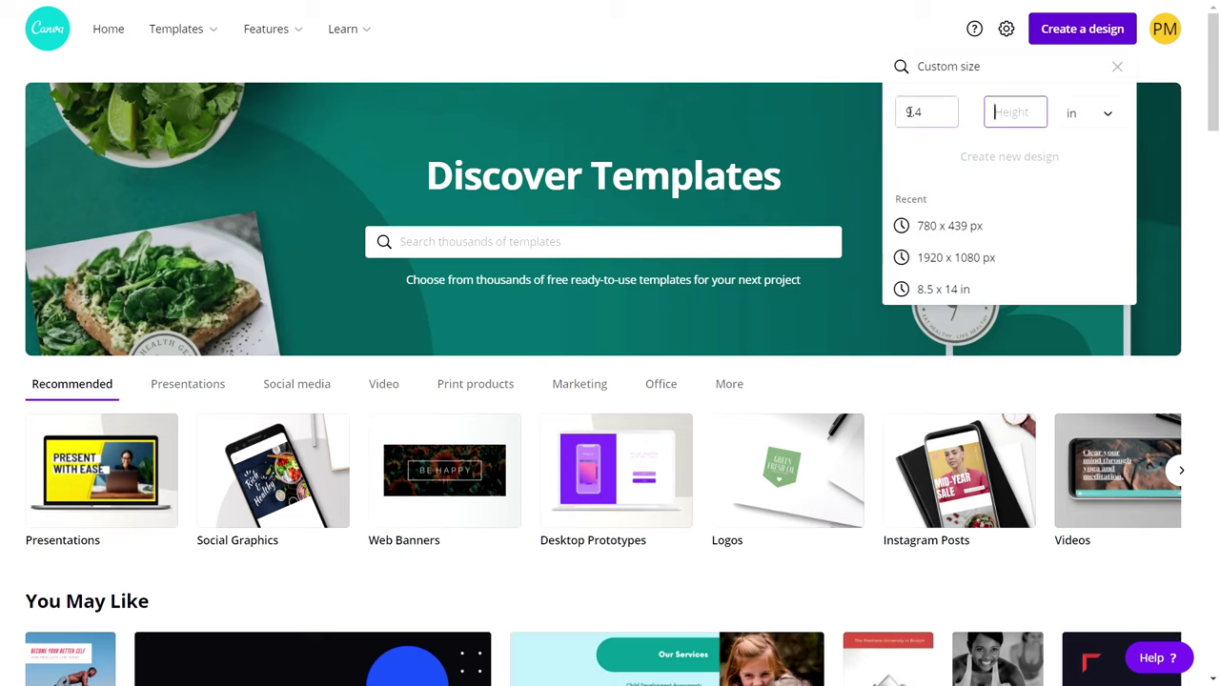
pyautogui.write('8')
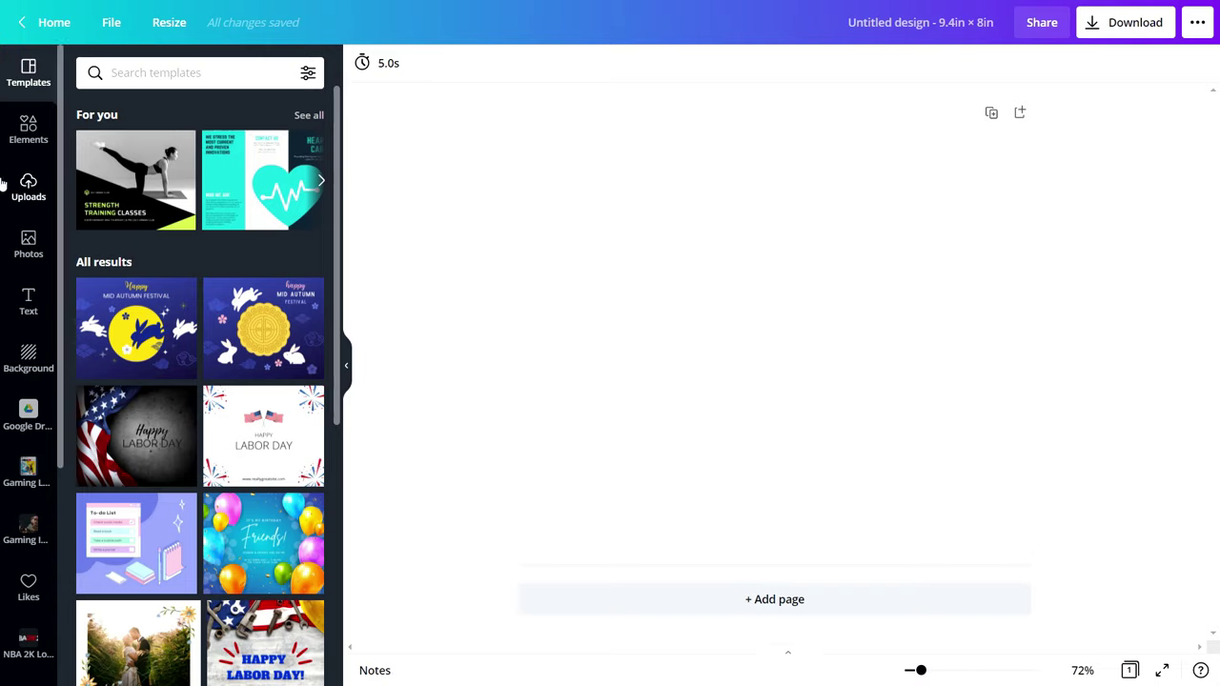
# Search Photos for 'white smoke' and drag a smoke photo onto the page as background.
pyautogui.click(27, 244)
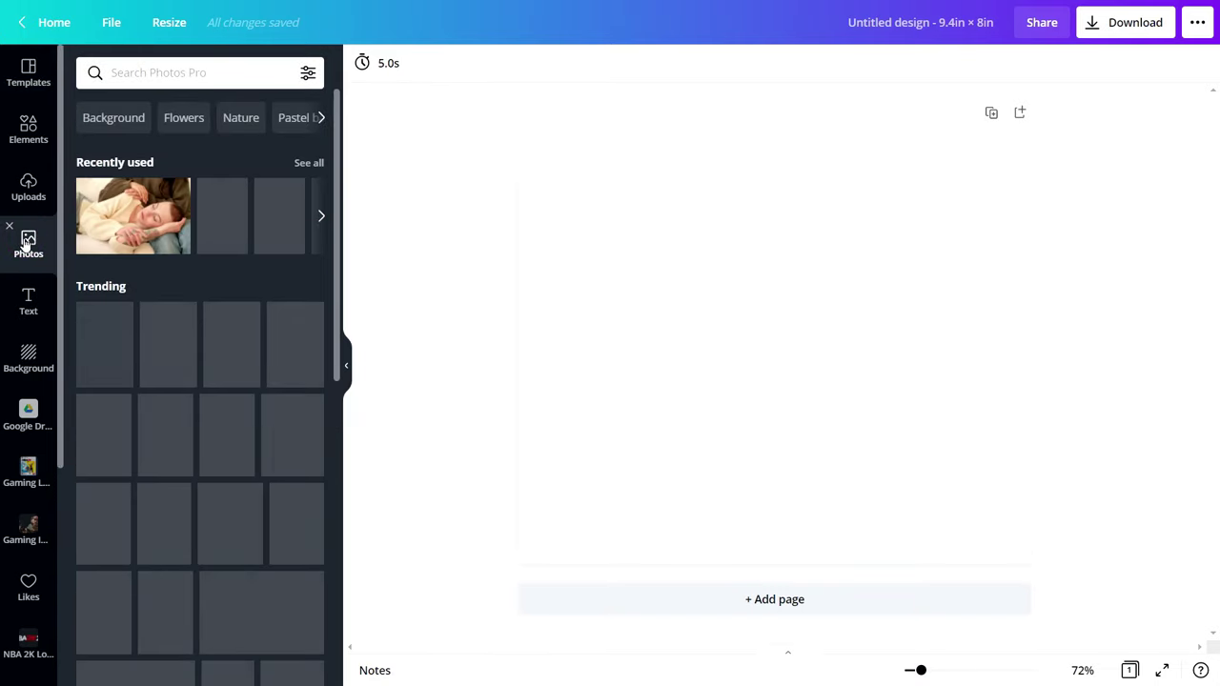
pyautogui.click(131, 74)
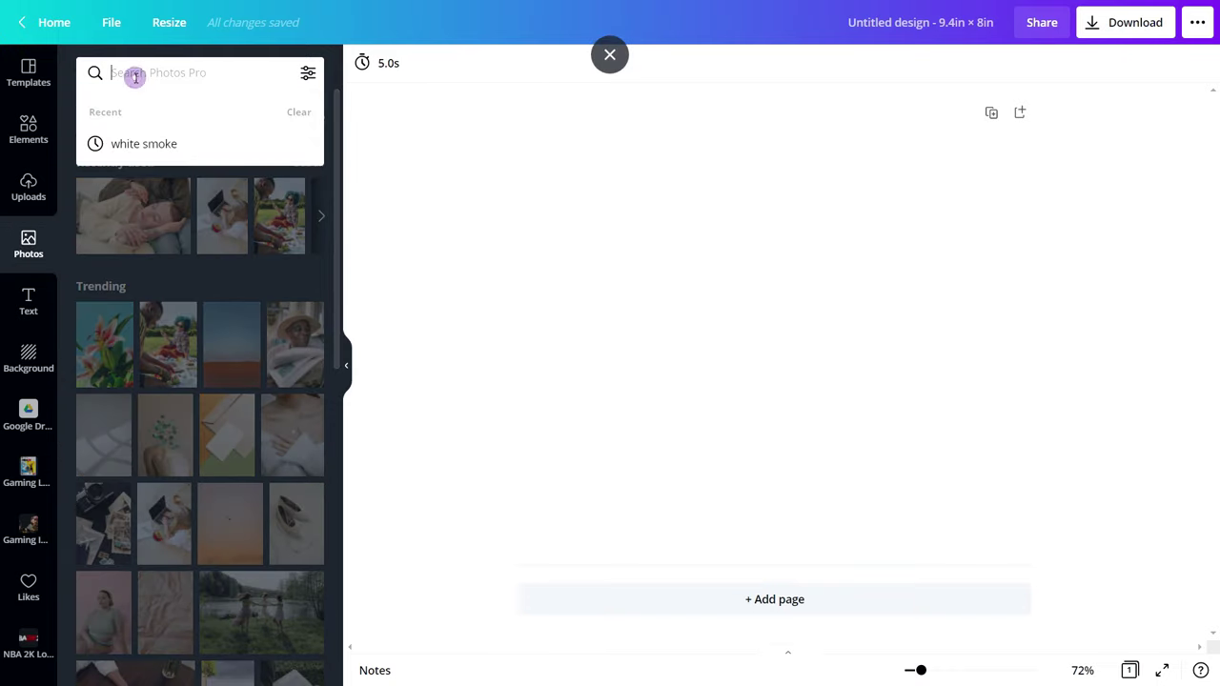
pyautogui.click(147, 148)
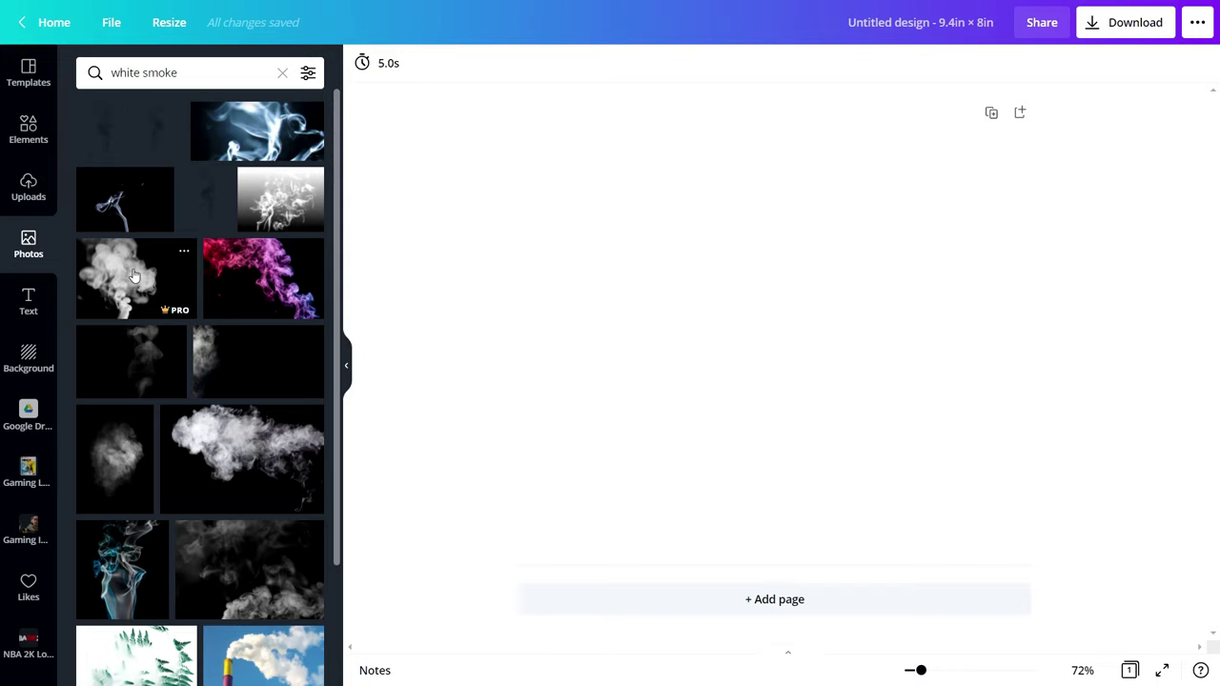
pyautogui.scroll(-2, 251, 448)
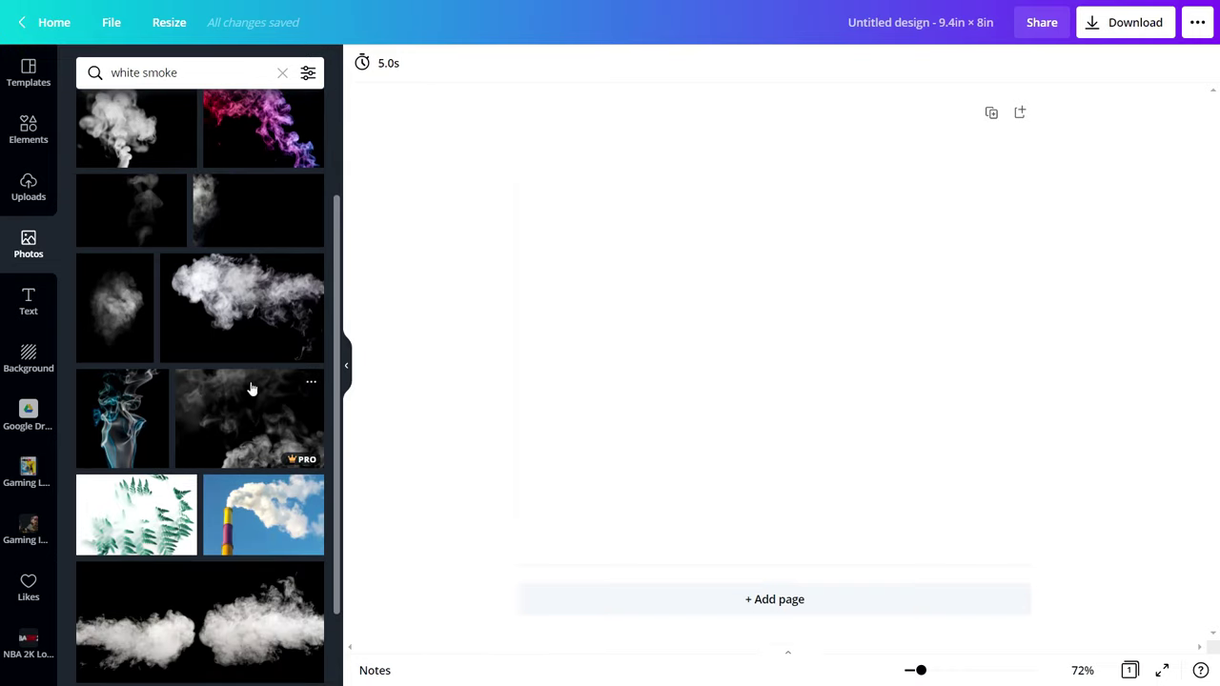
pyautogui.scroll(-5, 284, 386)
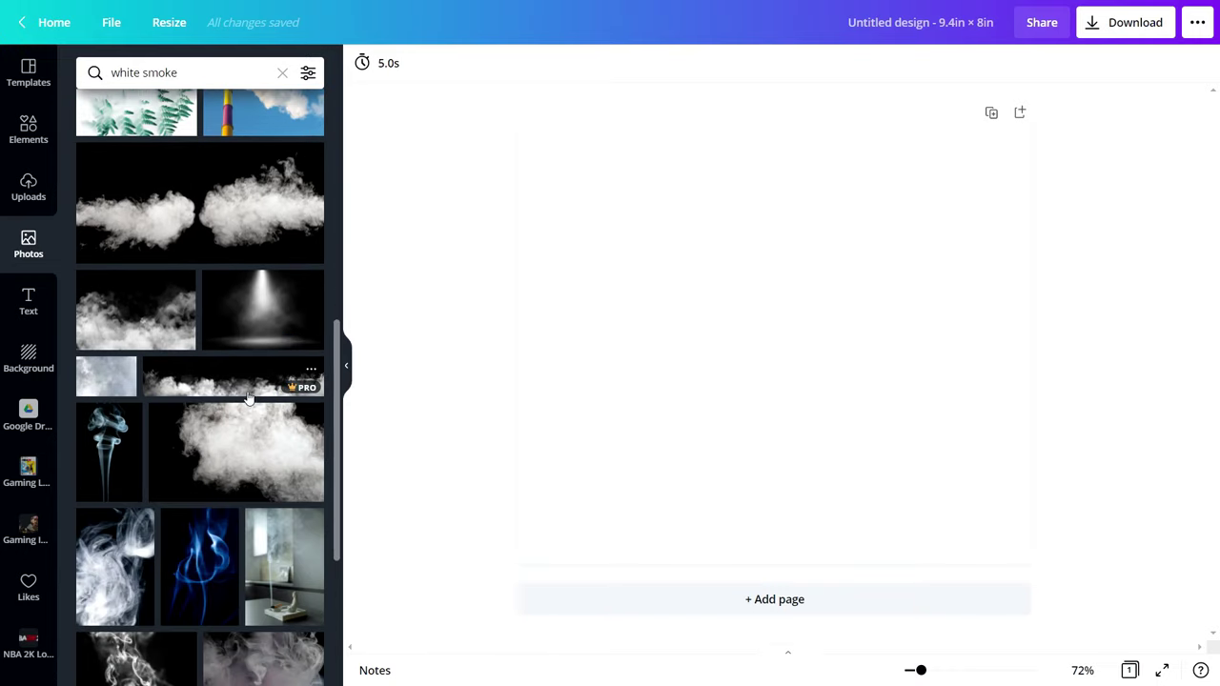
pyautogui.scroll(-2, 215, 403)
pyautogui.moveTo(185, 303); pyautogui.dragTo(557, 183)
# Crop-shift the smoke photo so black shows on the left and dense smoke fills the right.
pyautogui.doubleClick(750, 372)
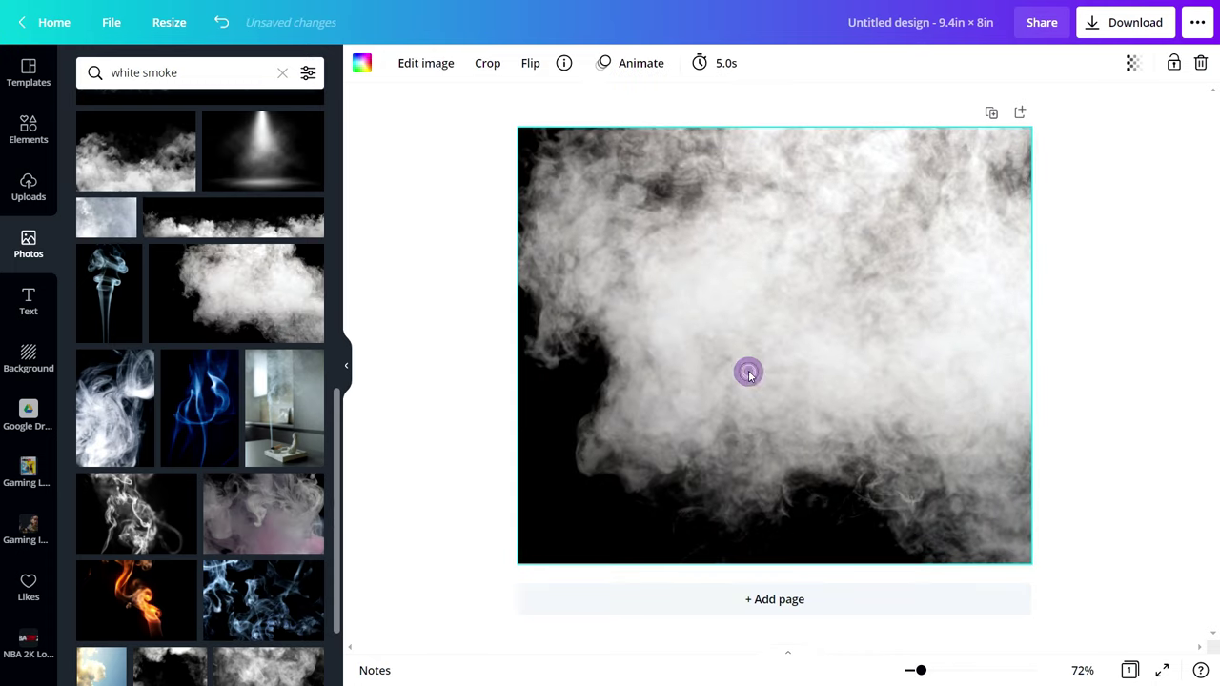
pyautogui.moveTo(749, 371); pyautogui.dragTo(834, 378)
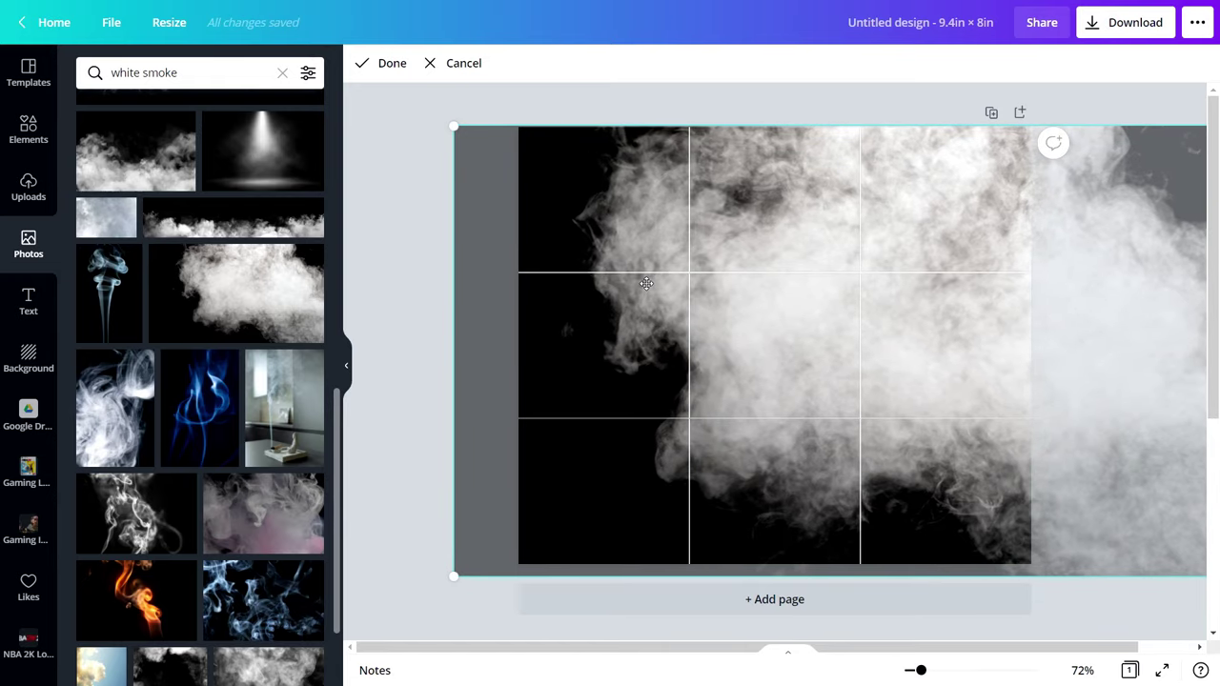
pyautogui.moveTo(968, 321); pyautogui.dragTo(953, 352)
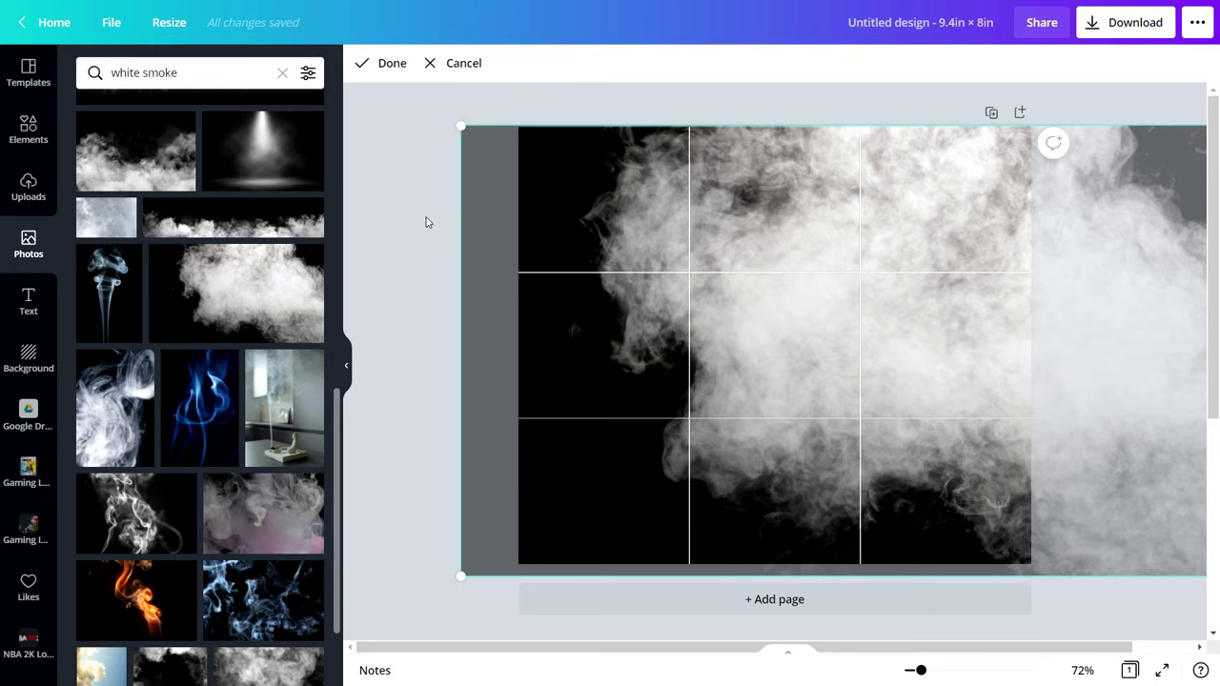
pyautogui.click(847, 327)
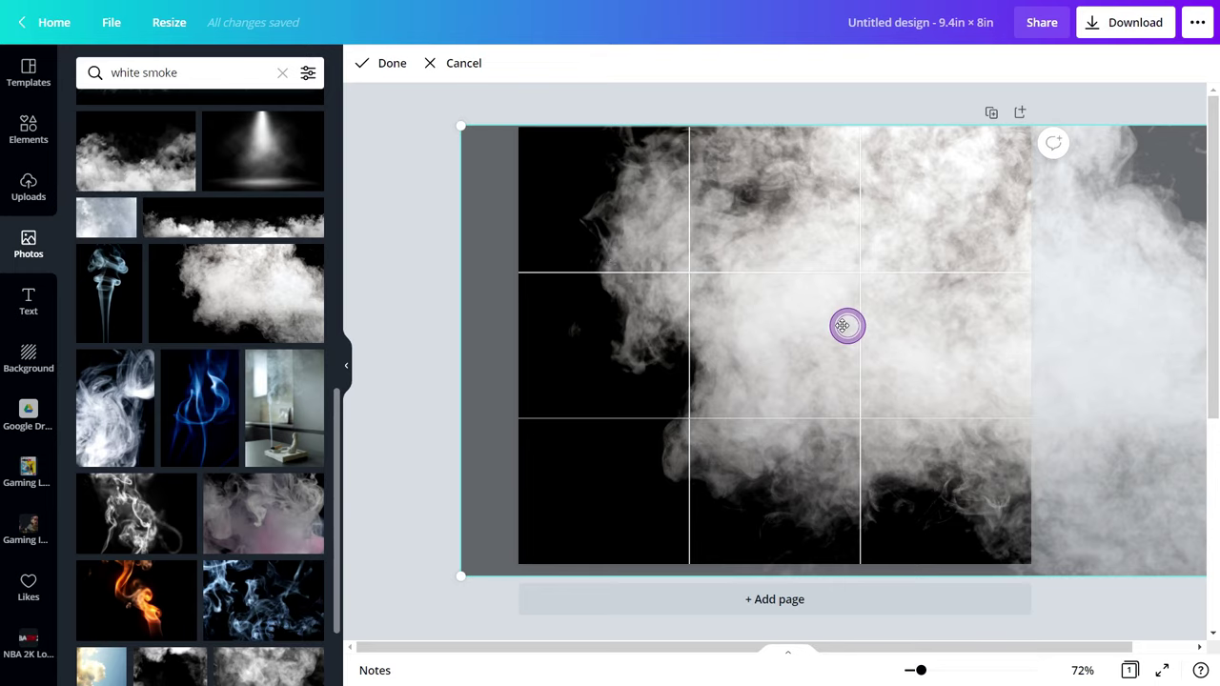
pyautogui.click(391, 64)
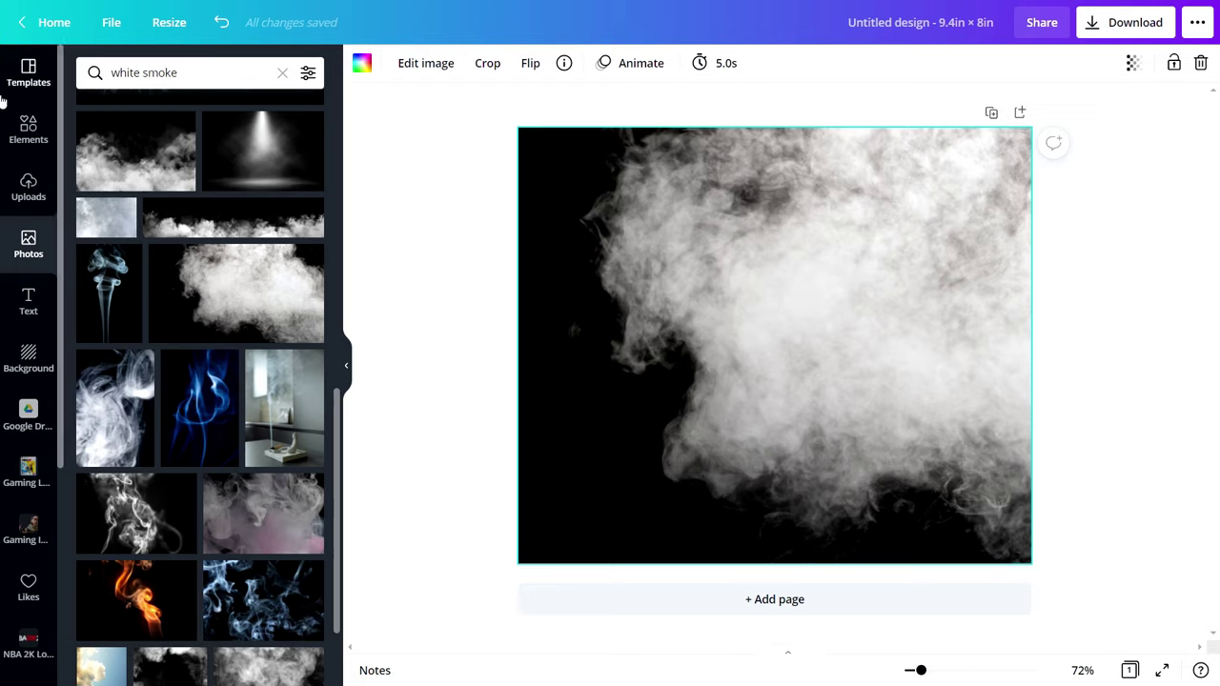
pyautogui.click(197, 78)
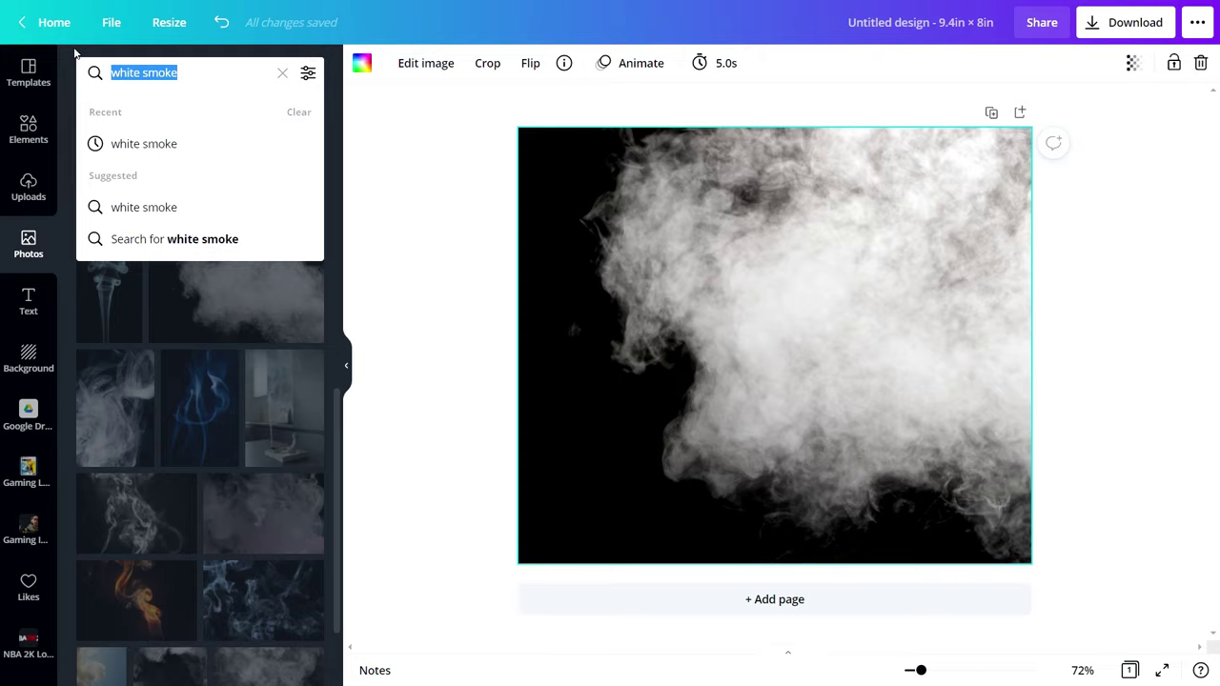
# Search Photos for 'chicago' and browse the results for a skyline image.
pyautogui.write('chic')
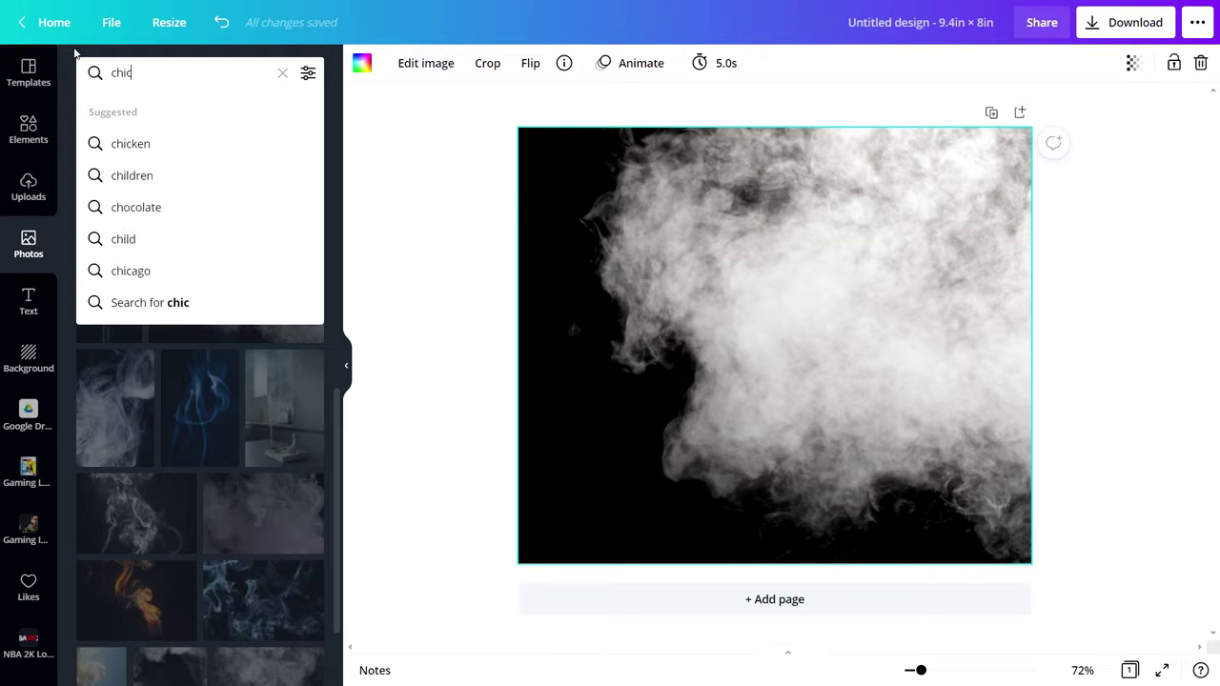
pyautogui.click(107, 269)
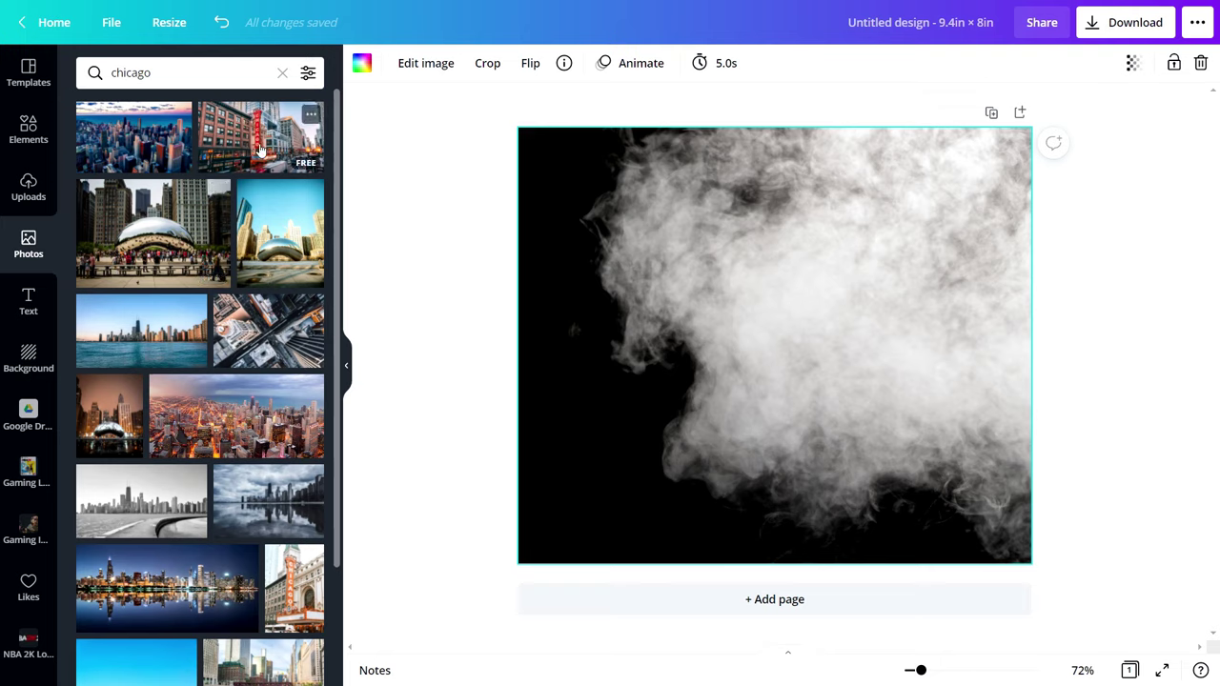
pyautogui.scroll(-2, 332, 384)
pyautogui.scroll(-5, 253, 407)
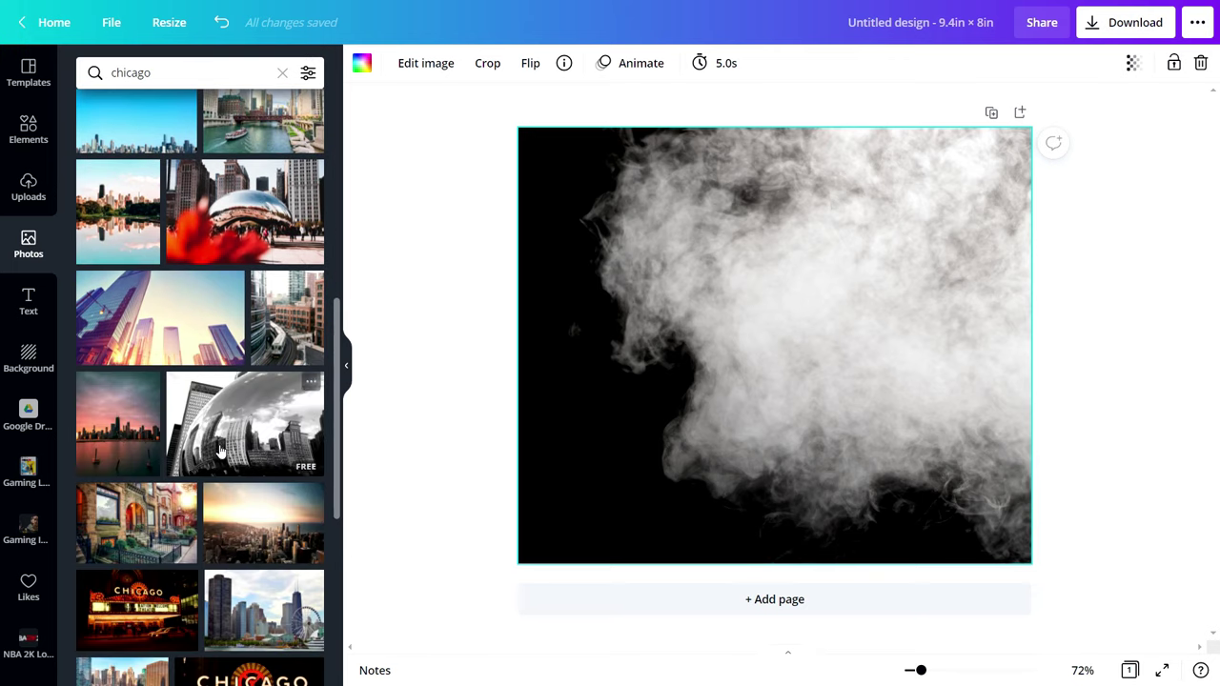
pyautogui.scroll(-4, 205, 467)
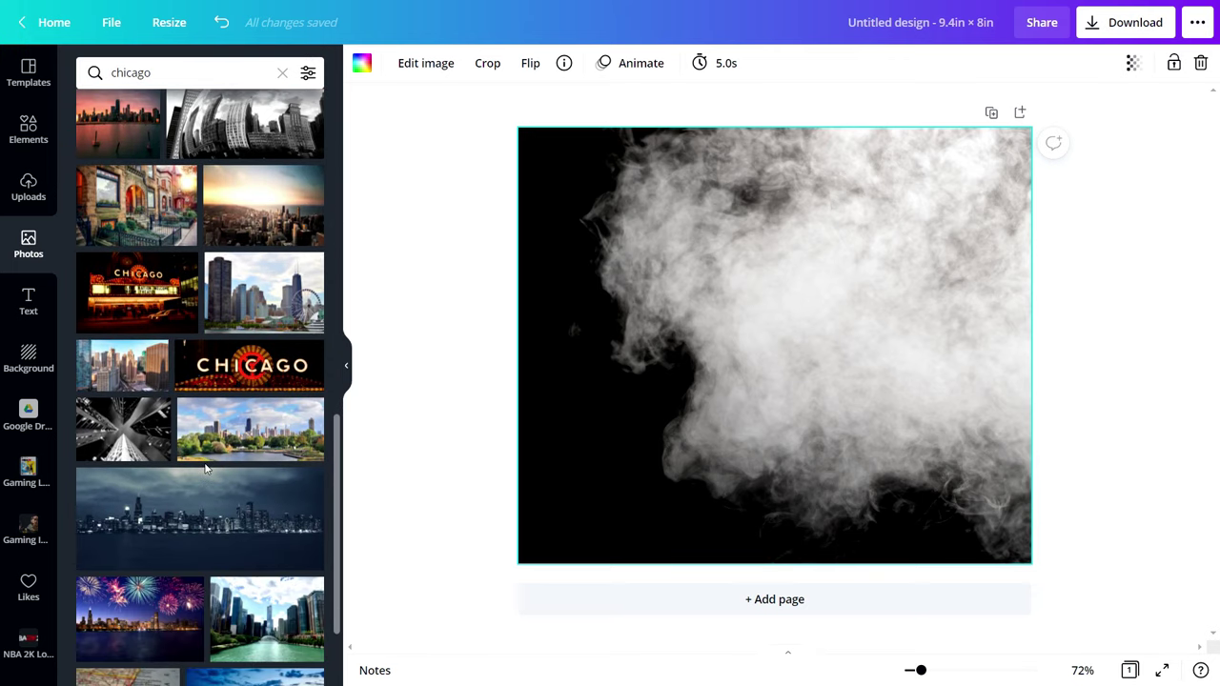
pyautogui.scroll(10, 204, 467)
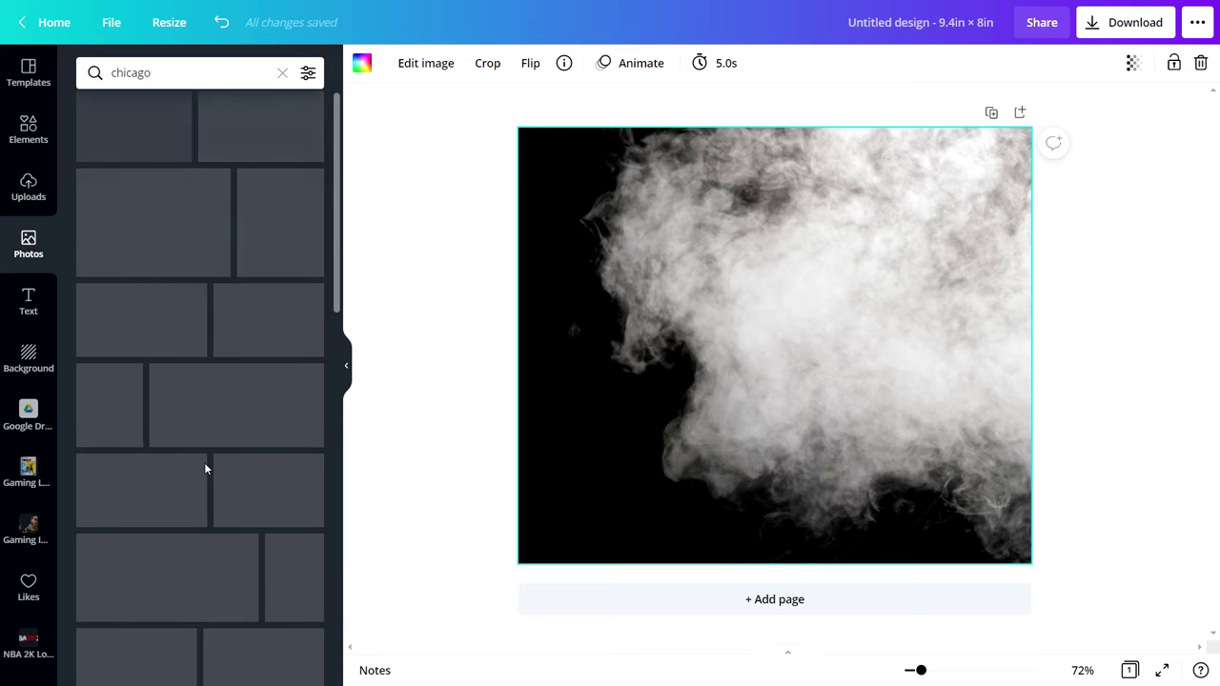
pyautogui.scroll(1, 204, 467)
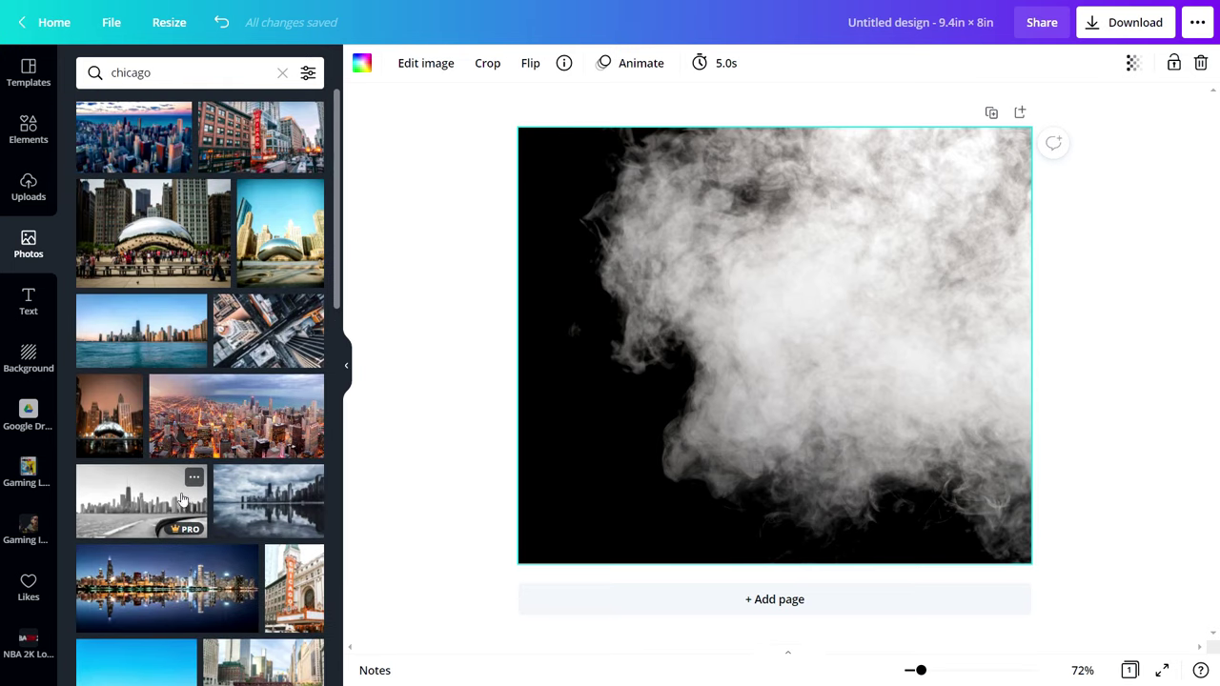
pyautogui.moveTo(117, 500); pyautogui.dragTo(238, 514)
# Add the black-and-white Chicago skyline photo and move it to the bottom of the page.
pyautogui.click(122, 512)
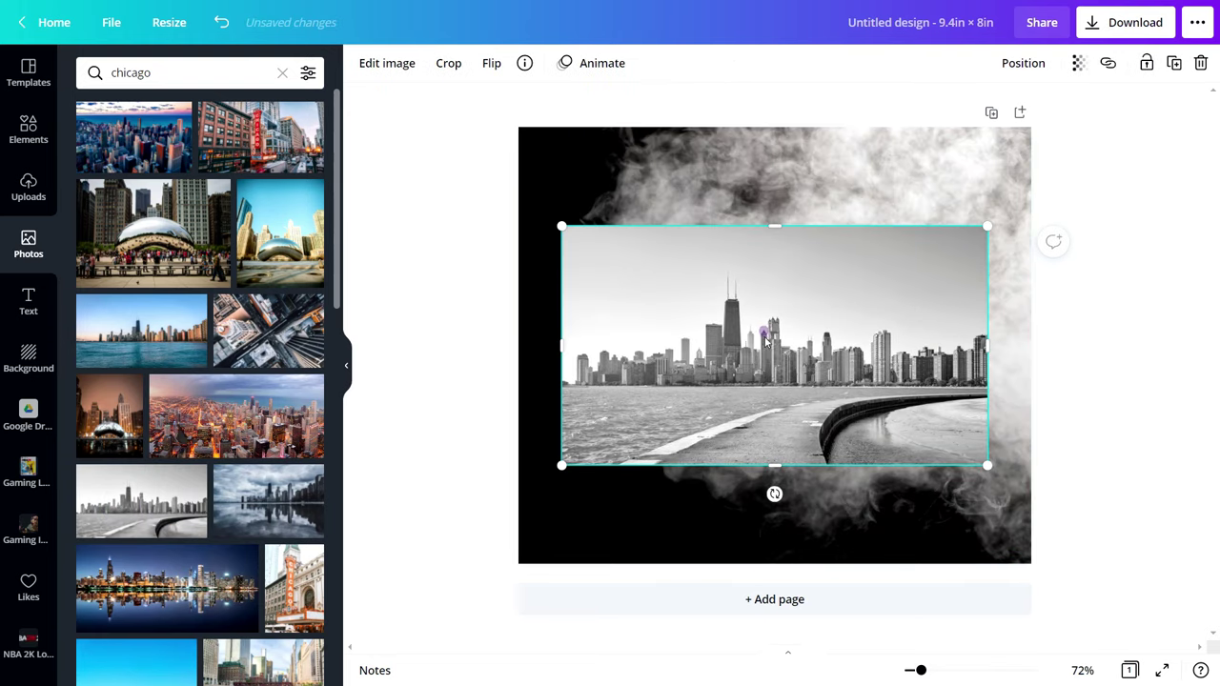
pyautogui.moveTo(765, 341); pyautogui.dragTo(765, 506)
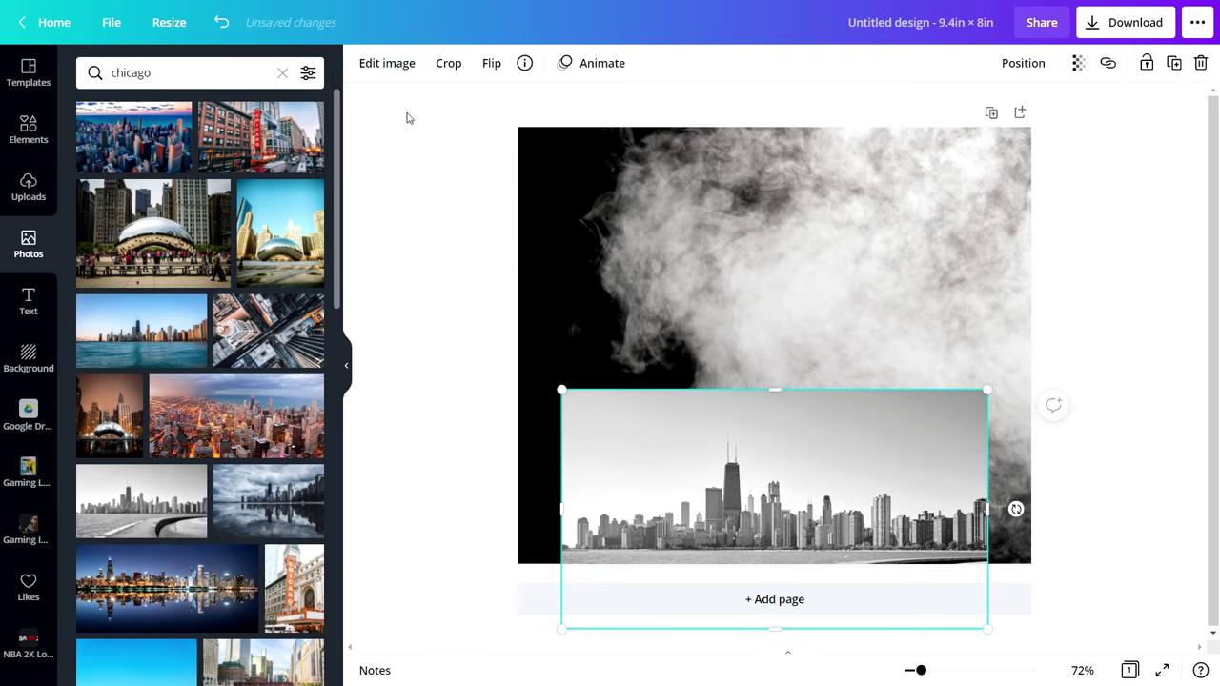
pyautogui.click(389, 61)
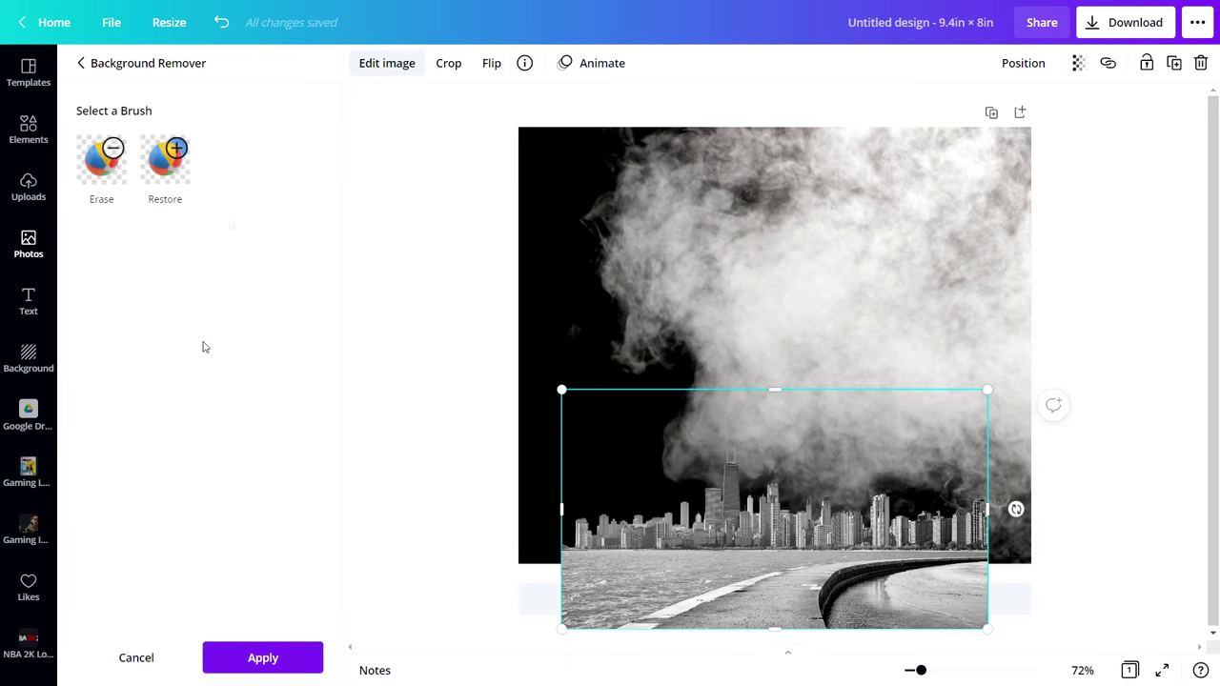
# Remove the skyline's background and stretch it past both page edges along the bottom.
pyautogui.click(263, 656)
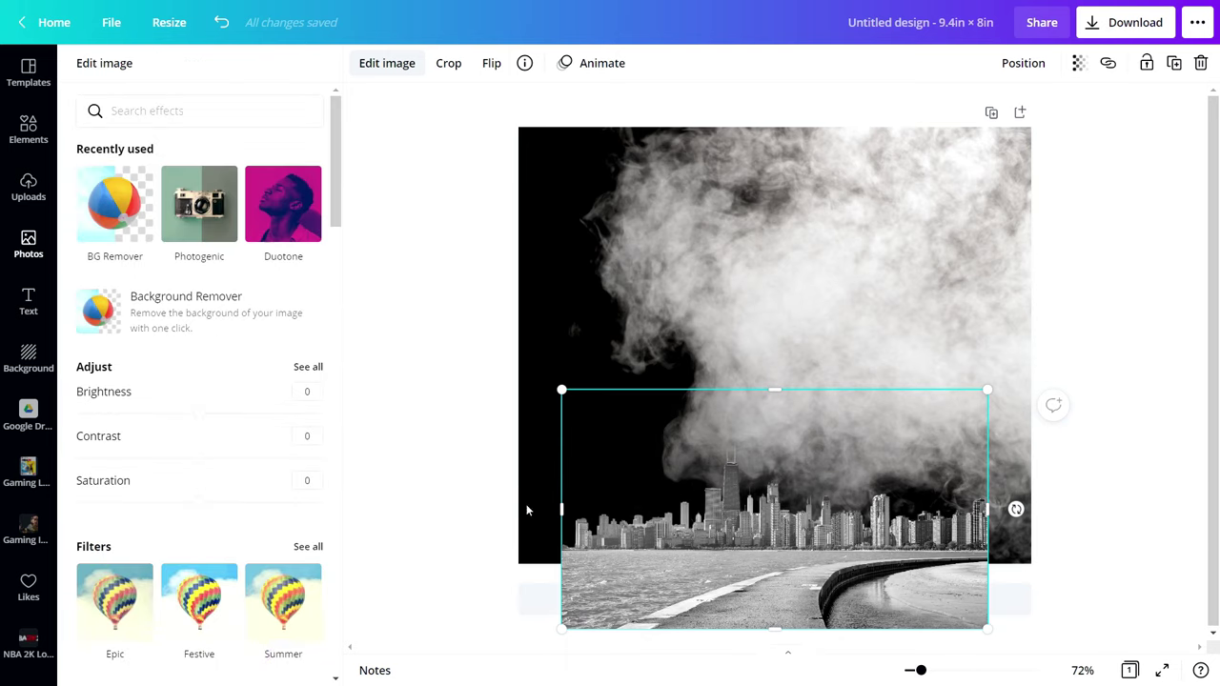
pyautogui.moveTo(565, 505); pyautogui.dragTo(505, 509)
pyautogui.moveTo(717, 585); pyautogui.dragTo(718, 585)
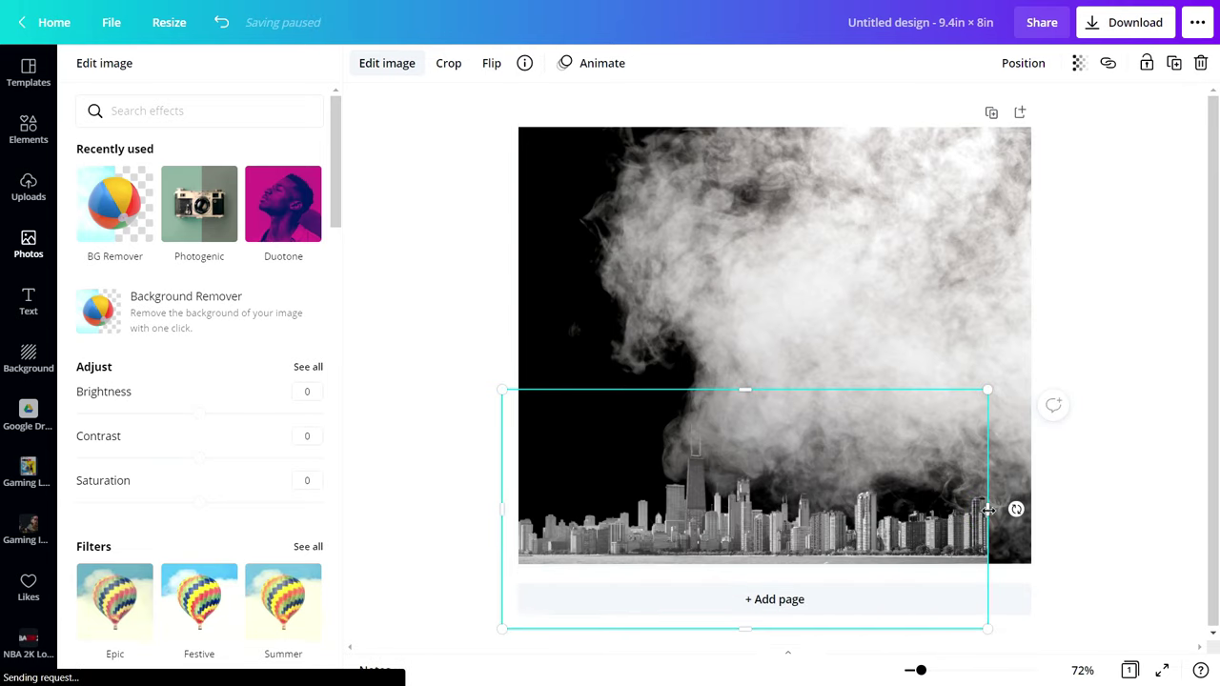
pyautogui.moveTo(989, 510); pyautogui.dragTo(1125, 512)
pyautogui.moveTo(892, 544)
pyautogui.mouseDown()
pyautogui.moveTo(869, 508)
pyautogui.moveTo(883, 541)
pyautogui.moveTo(886, 527)
pyautogui.mouseUp()
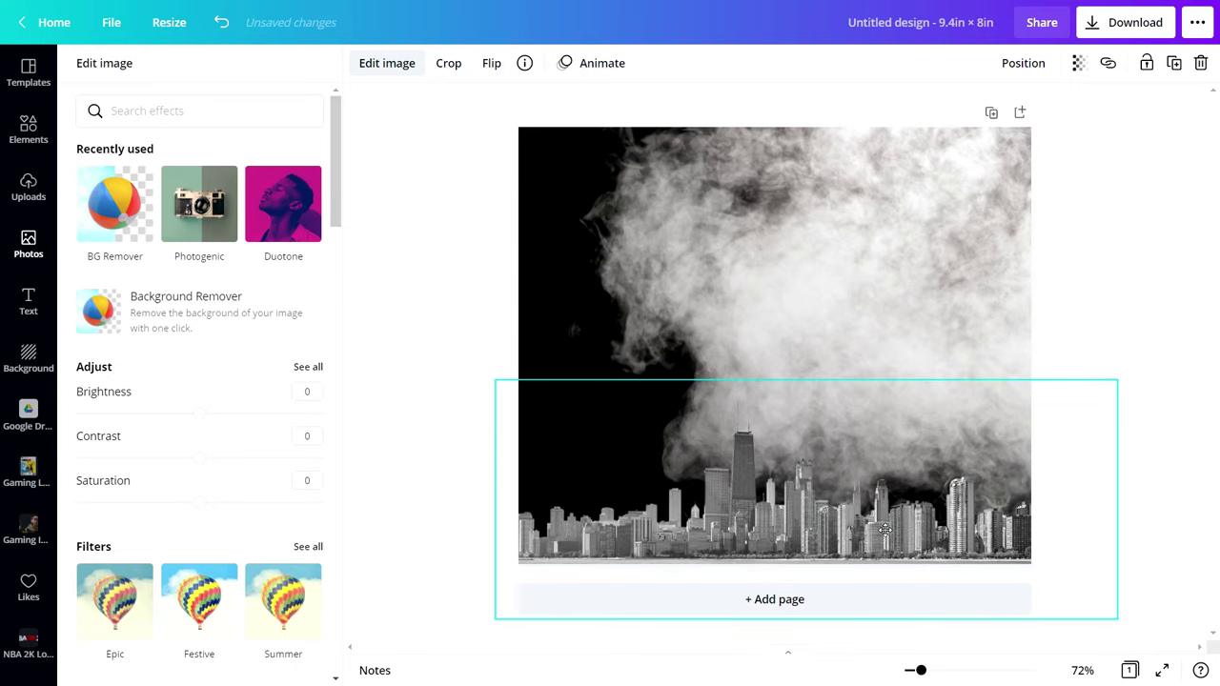
pyautogui.moveTo(885, 529); pyautogui.dragTo(865, 531)
# Trim the top of the skyline image so the silhouette rises into the smoke.
pyautogui.click(882, 285)
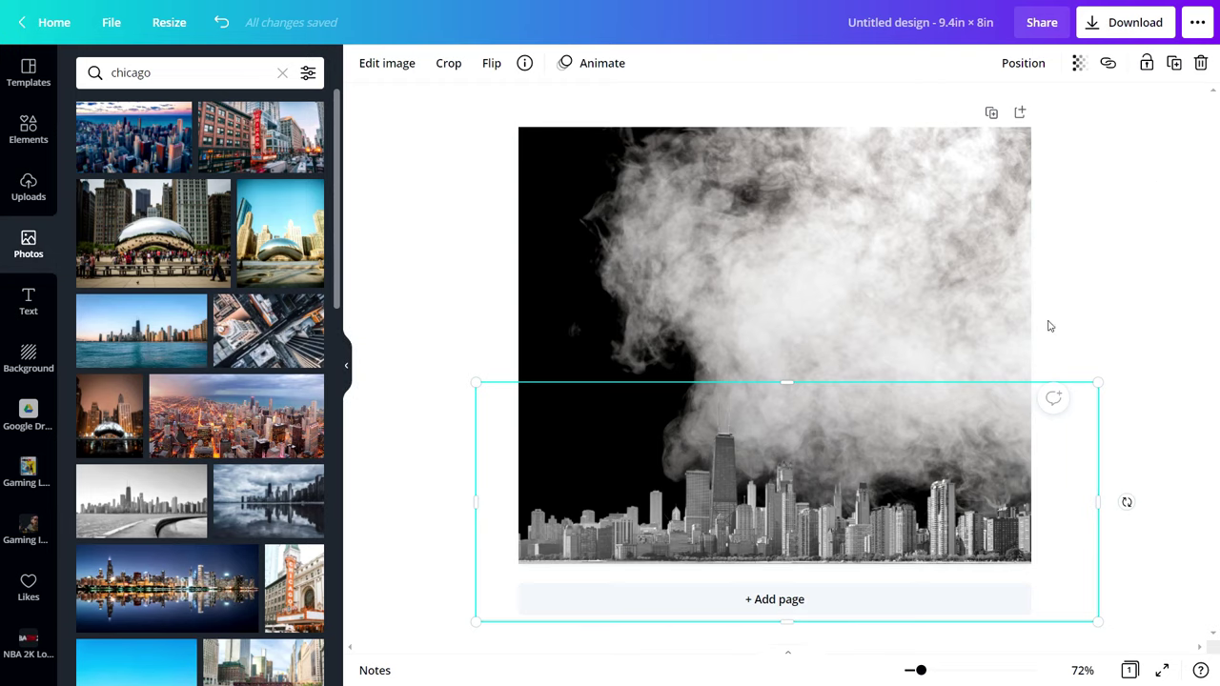
pyautogui.click(1093, 301)
pyautogui.click(665, 450)
pyautogui.moveTo(792, 379); pyautogui.dragTo(788, 392)
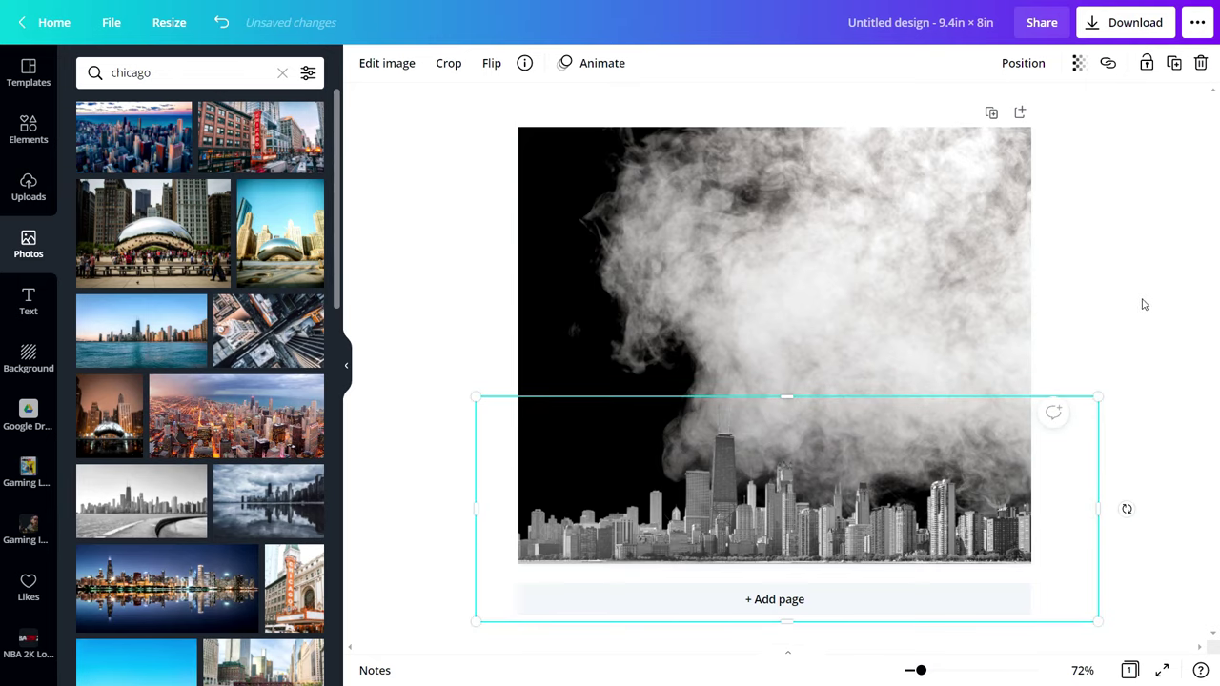
pyautogui.click(1141, 299)
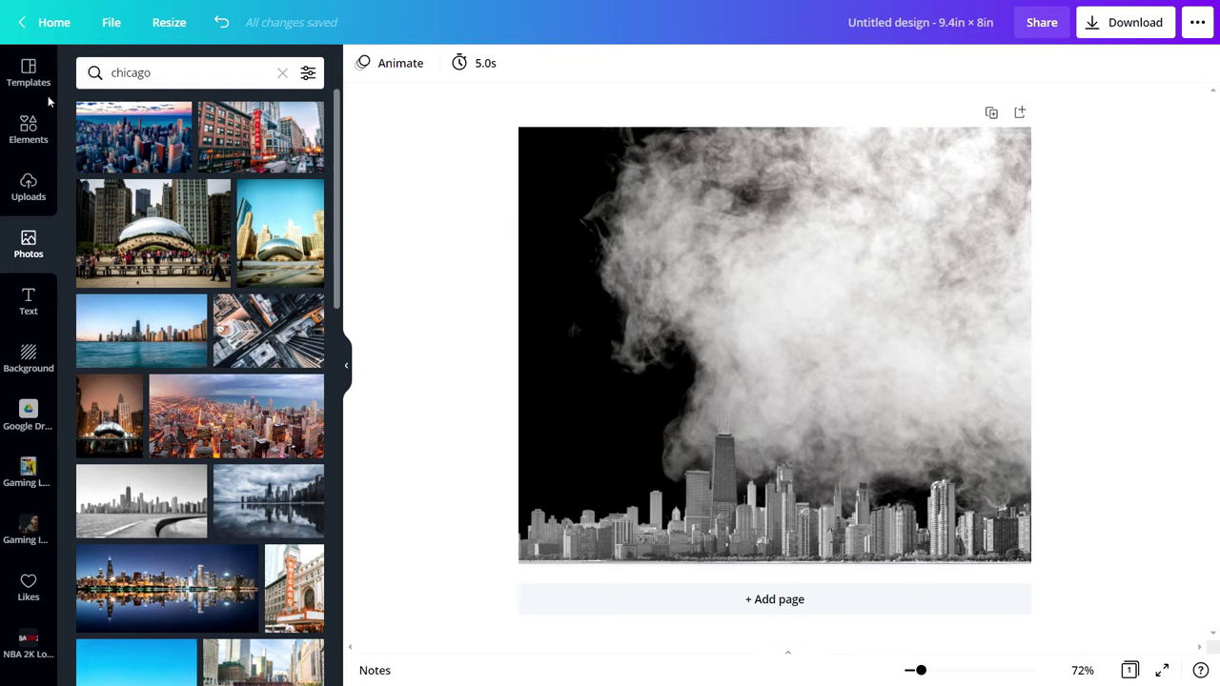
# Add a heading text box and type 'chicago' into it.
pyautogui.scroll(-1, 3, 195)
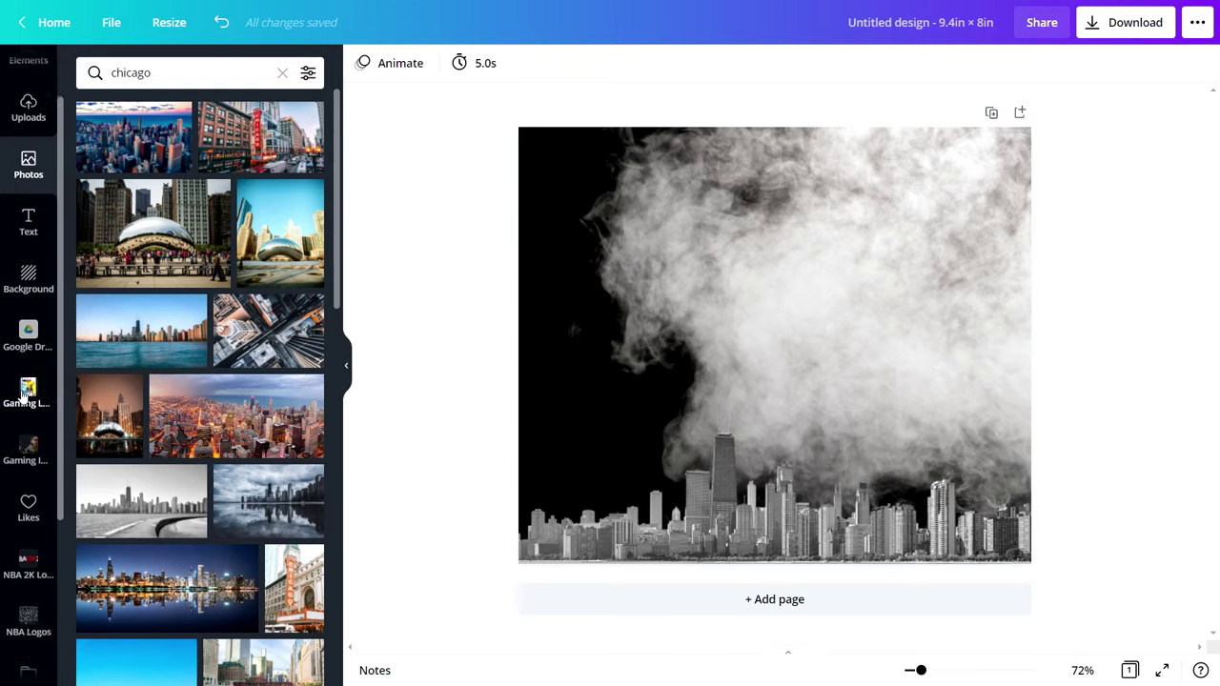
pyautogui.click(26, 221)
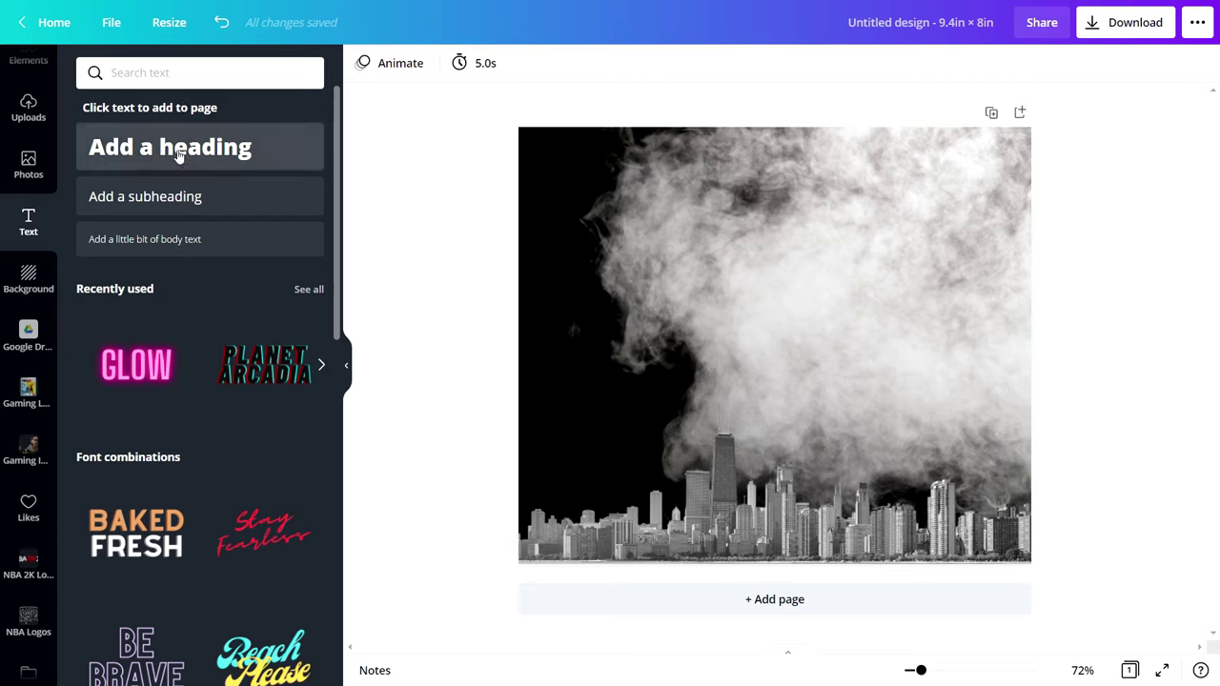
pyautogui.click(181, 151)
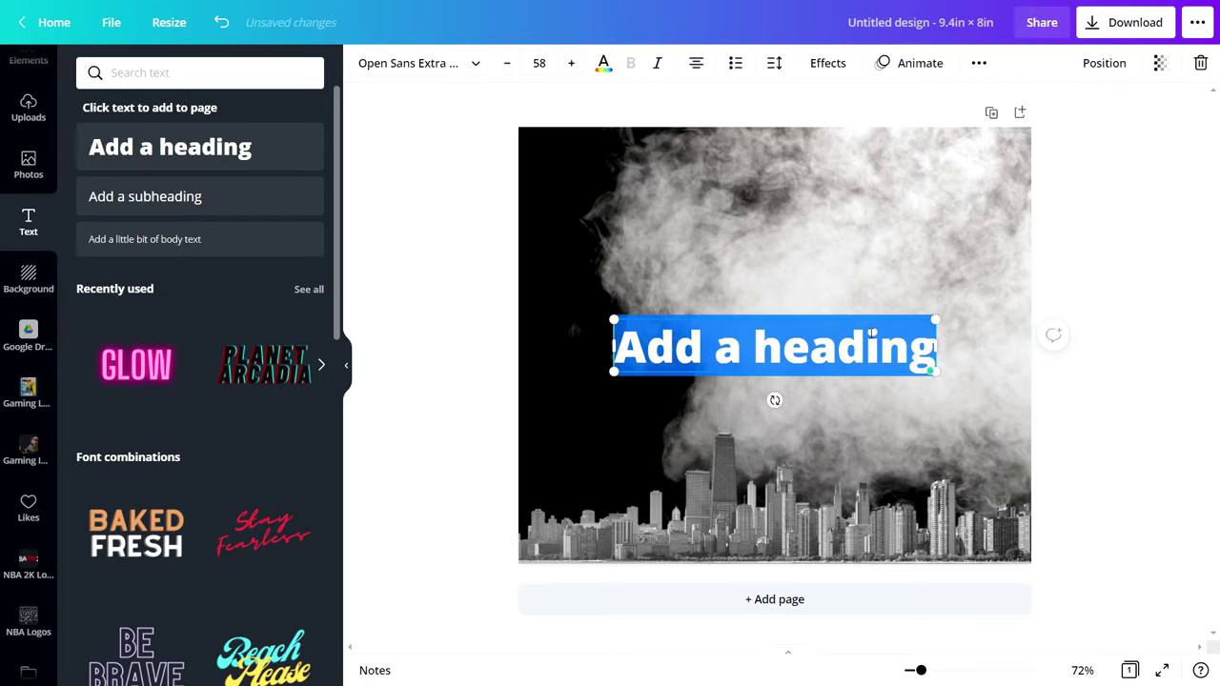
pyautogui.write('Chicag')
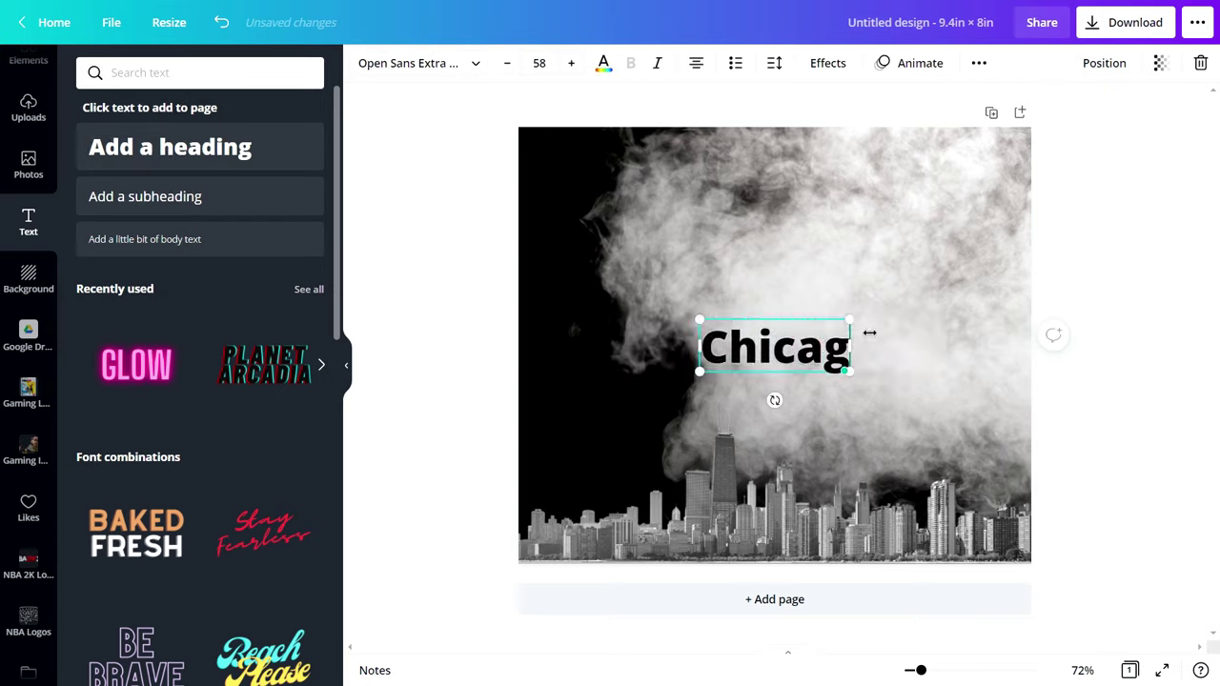
pyautogui.press('BackSpace')
pyautogui.press('BackSpace')
pyautogui.press('BackSpace')
pyautogui.press('BackSpace')
pyautogui.press('BackSpace')
pyautogui.press('BackSpace')
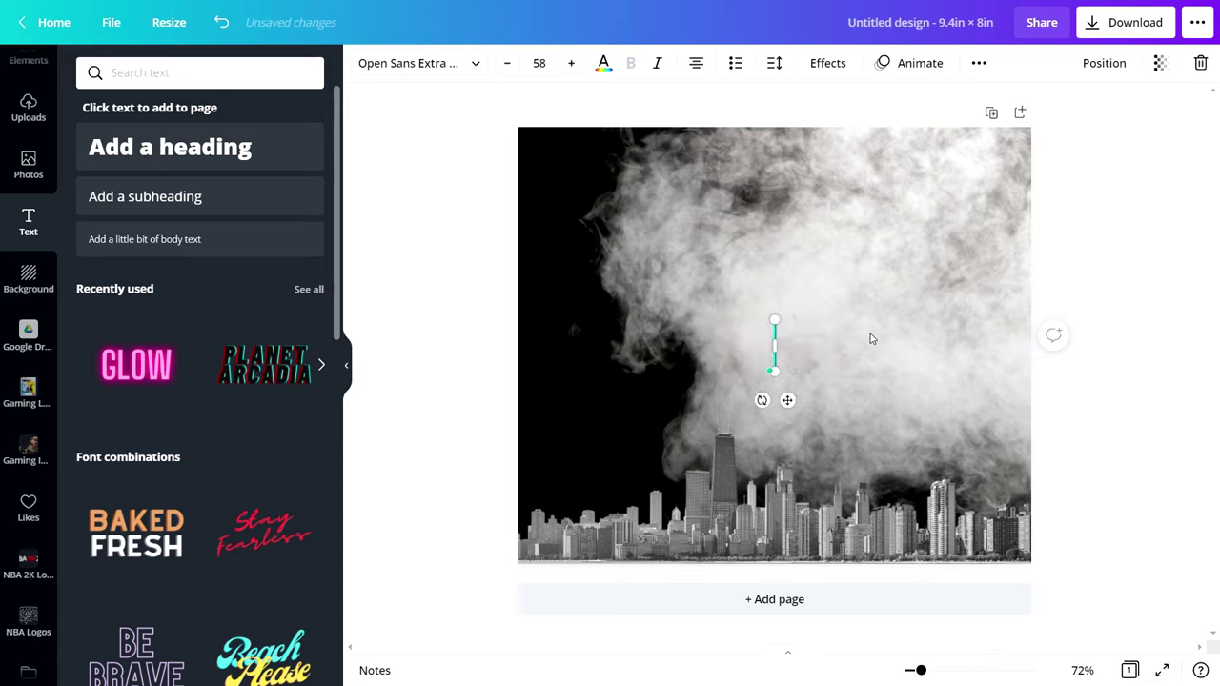
pyautogui.write('chicago')
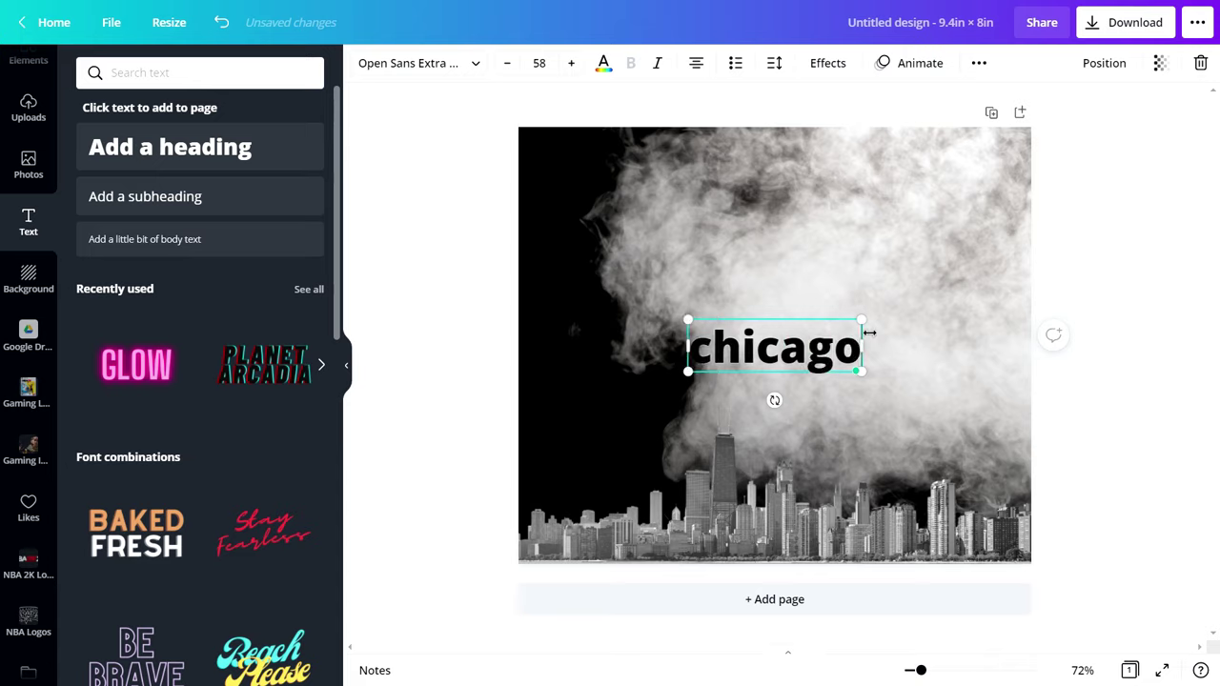
pyautogui.click(474, 66)
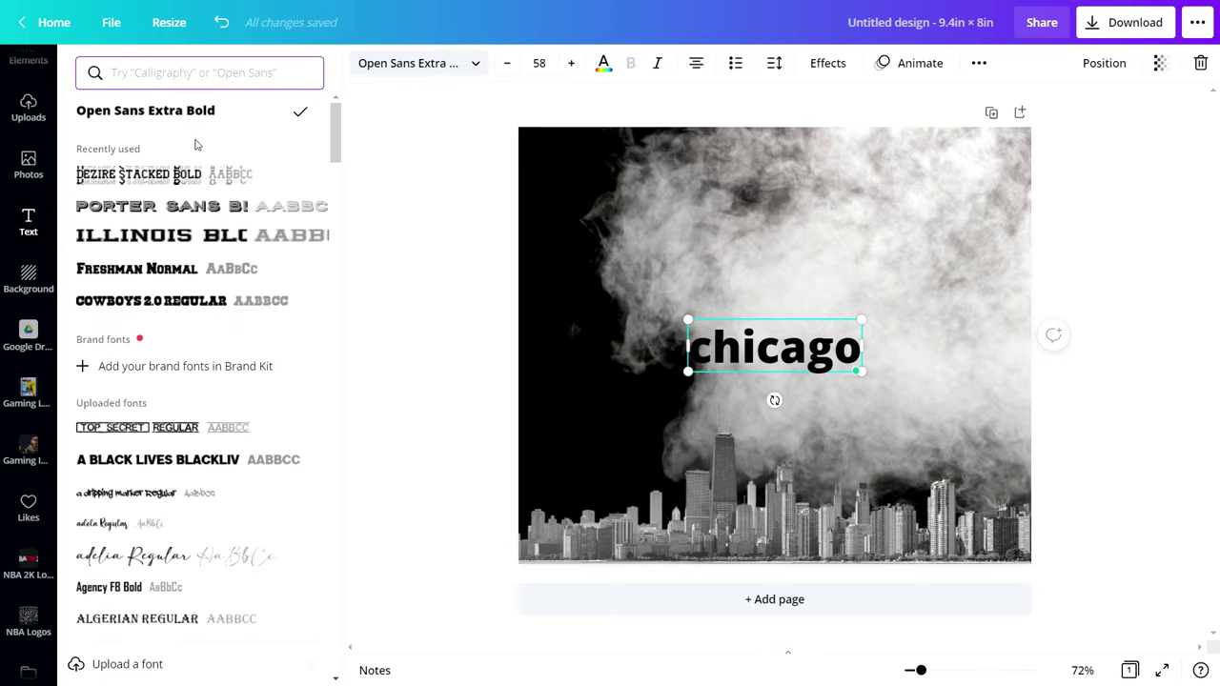
# Switch the heading to Dezire Stacked Bold, enlarge it and centre it on the page.
pyautogui.click(109, 176)
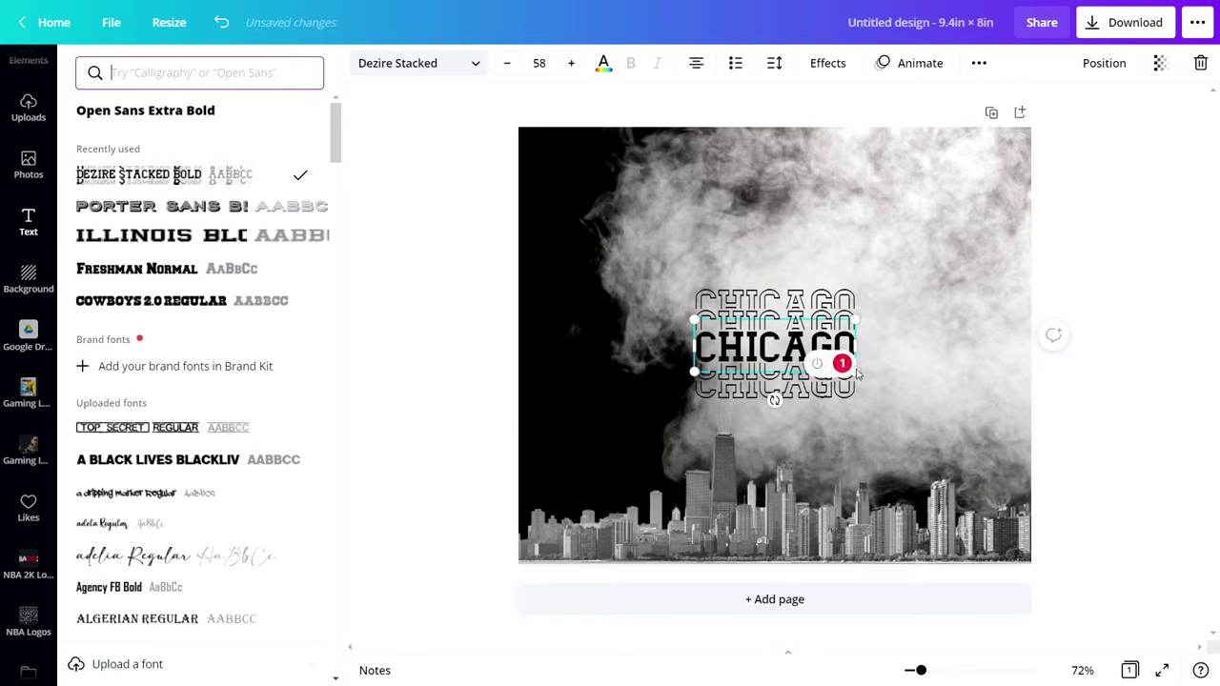
pyautogui.moveTo(880, 274); pyautogui.dragTo(984, 152)
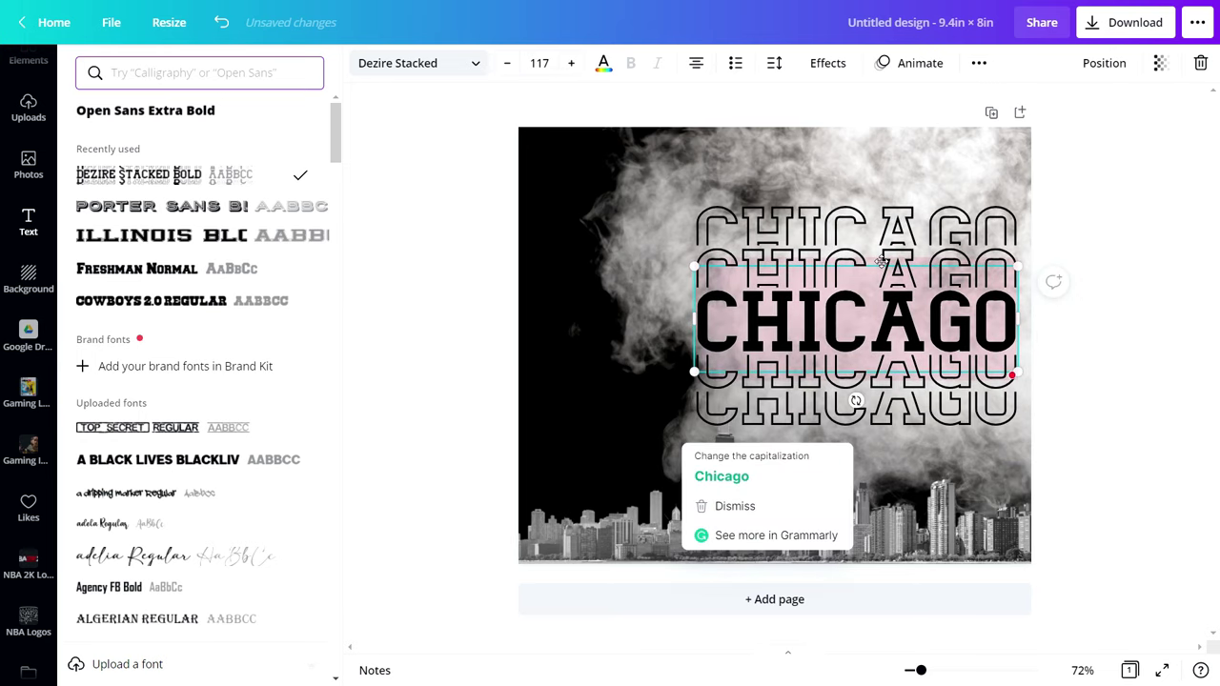
pyautogui.moveTo(881, 259); pyautogui.dragTo(813, 263)
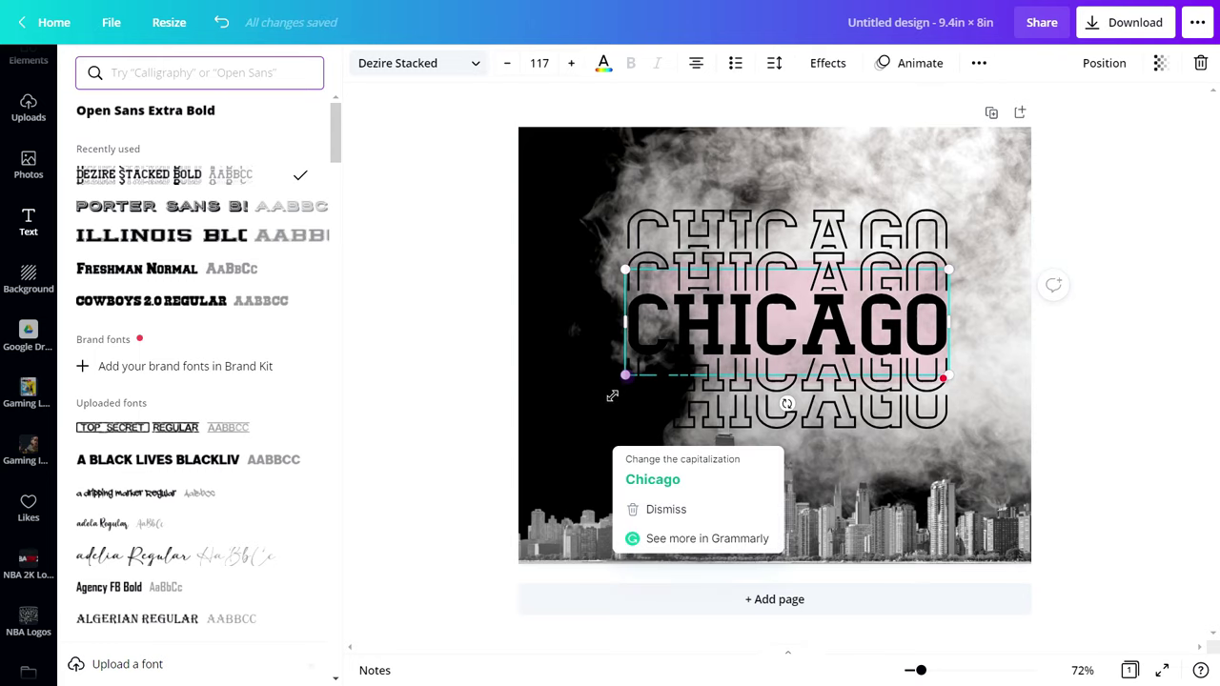
pyautogui.moveTo(611, 395); pyautogui.dragTo(536, 422)
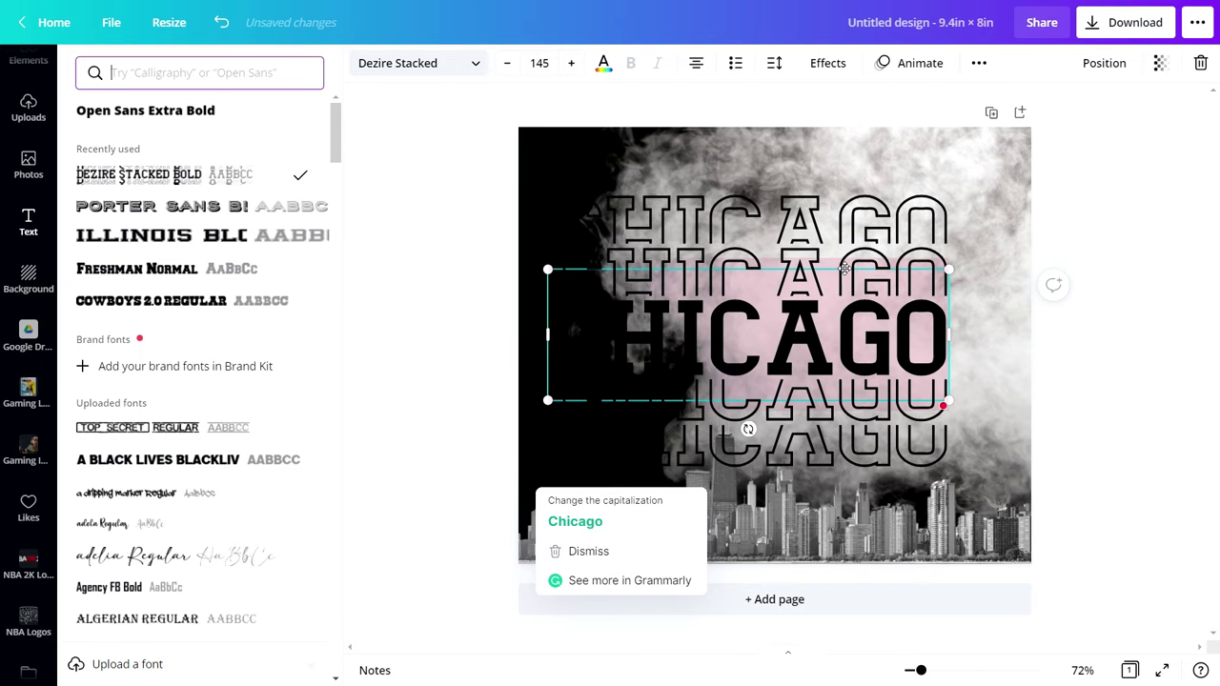
pyautogui.moveTo(843, 269); pyautogui.dragTo(879, 280)
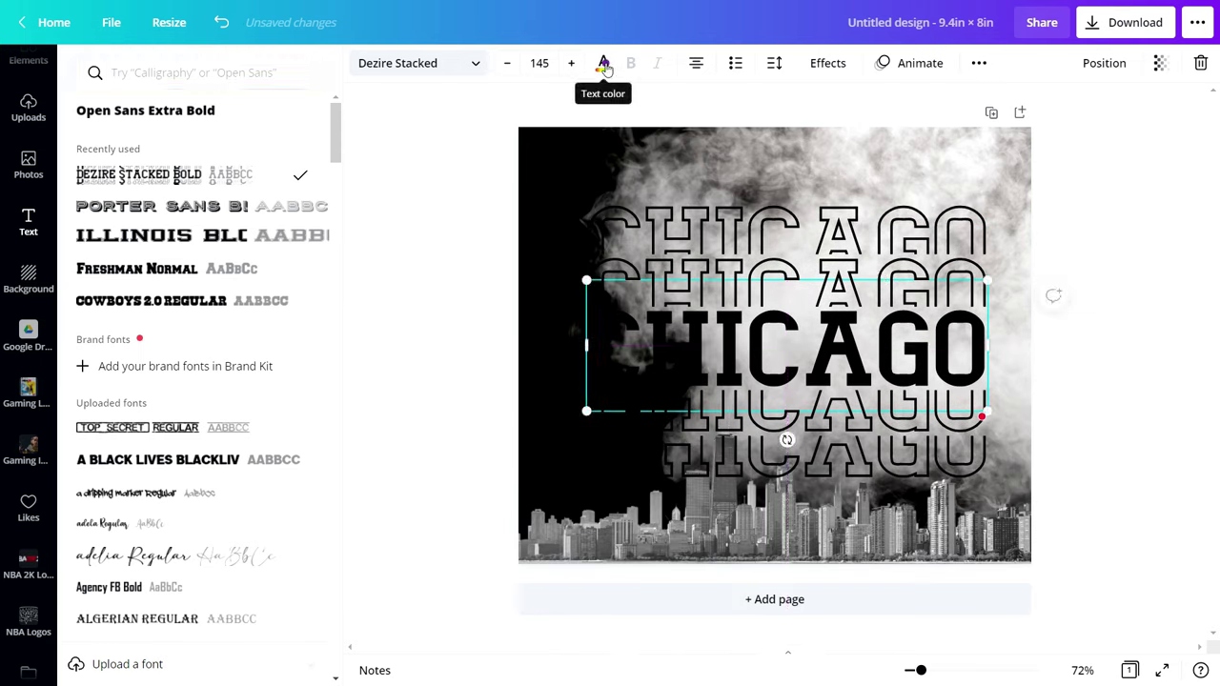
pyautogui.click(603, 63)
# Colour the CHICAGO text with the red brand swatch, darkened to #B20007.
pyautogui.scroll(-5, 180, 240)
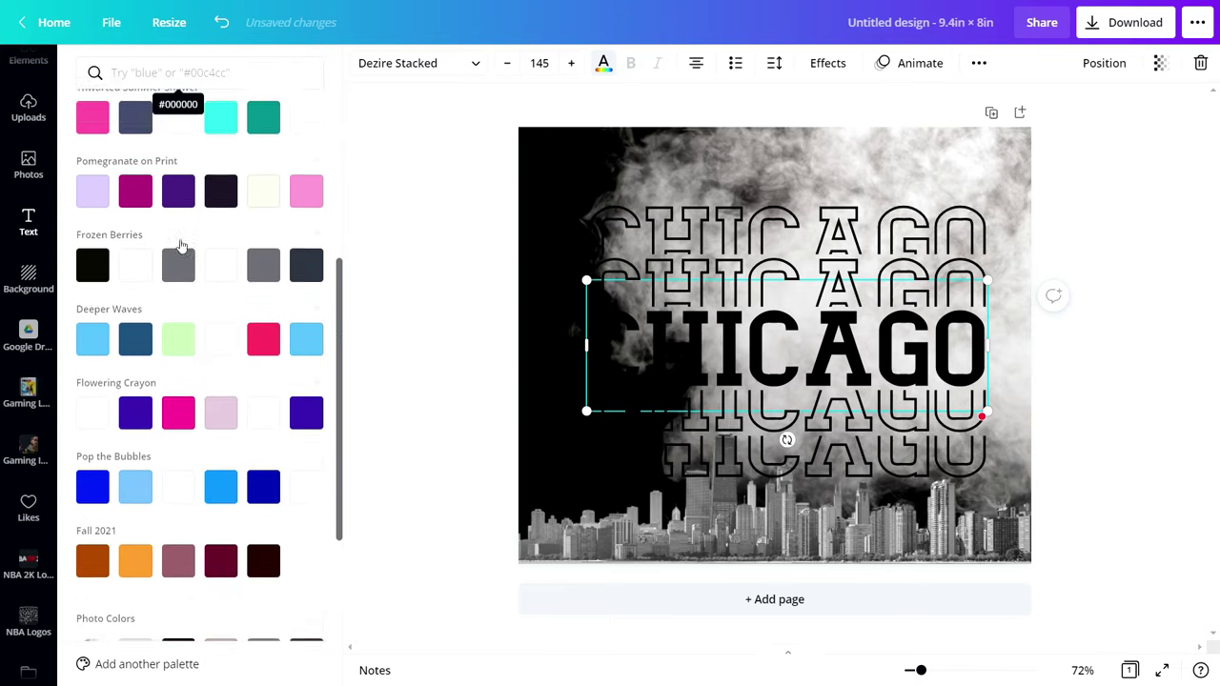
pyautogui.scroll(2, 180, 246)
pyautogui.scroll(-4, 180, 245)
pyautogui.scroll(8, 180, 246)
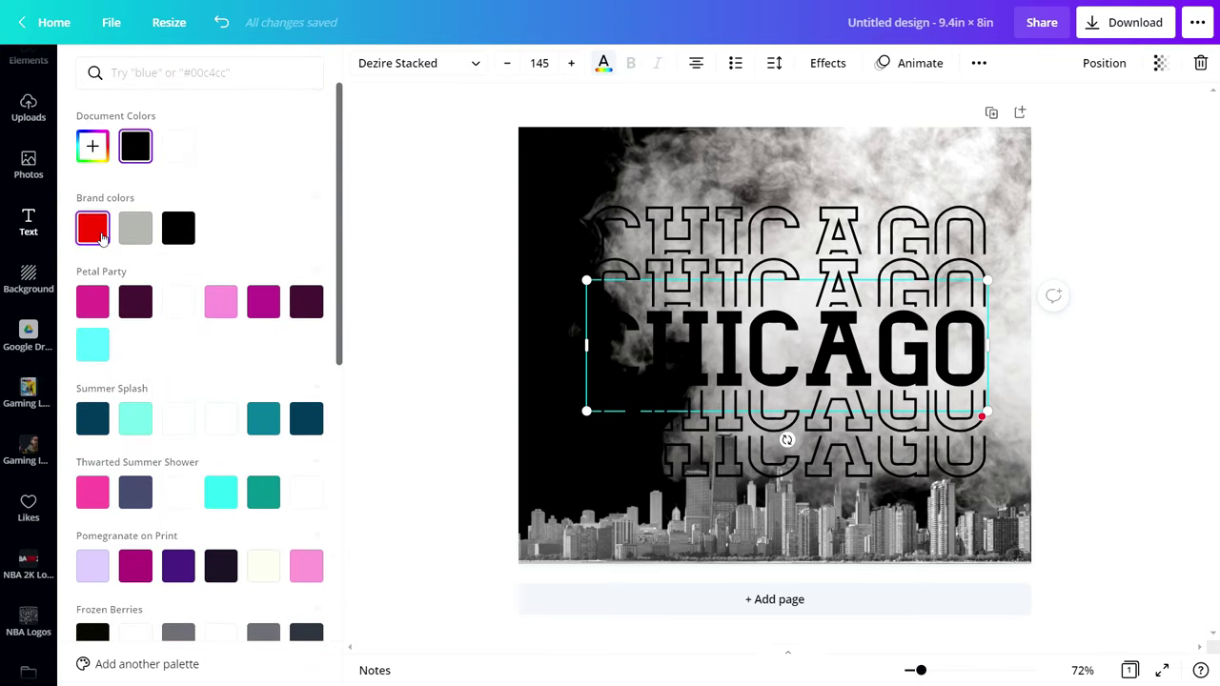
pyautogui.click(94, 228)
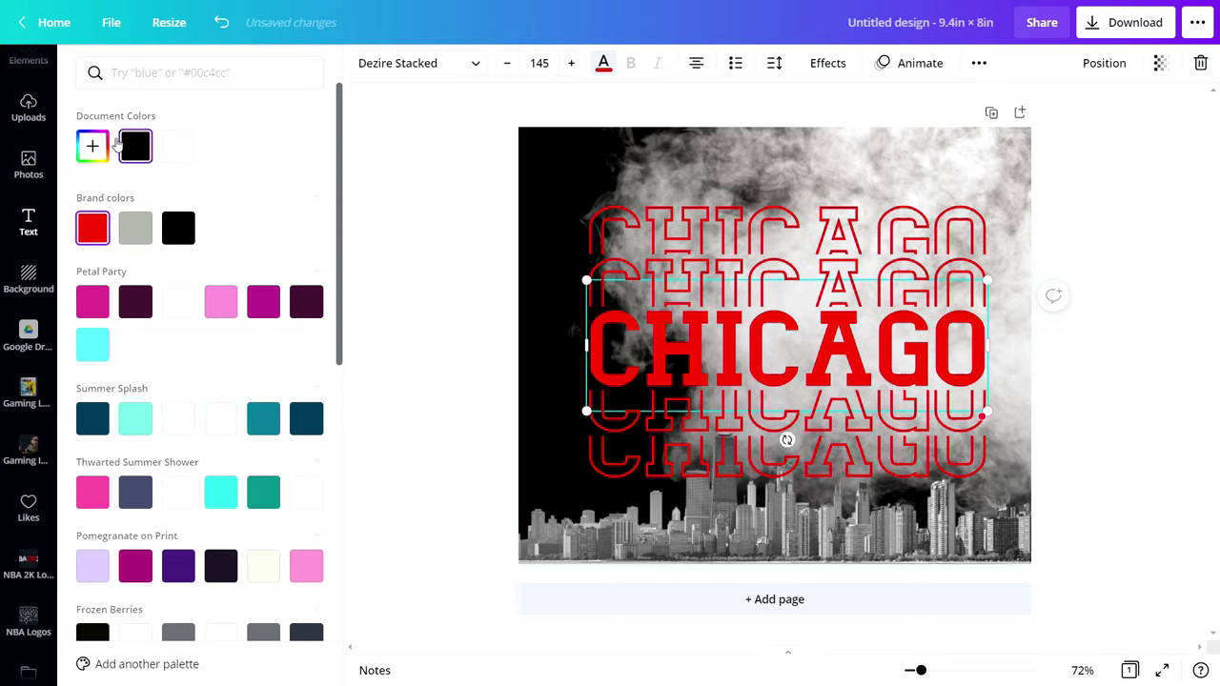
pyautogui.click(92, 146)
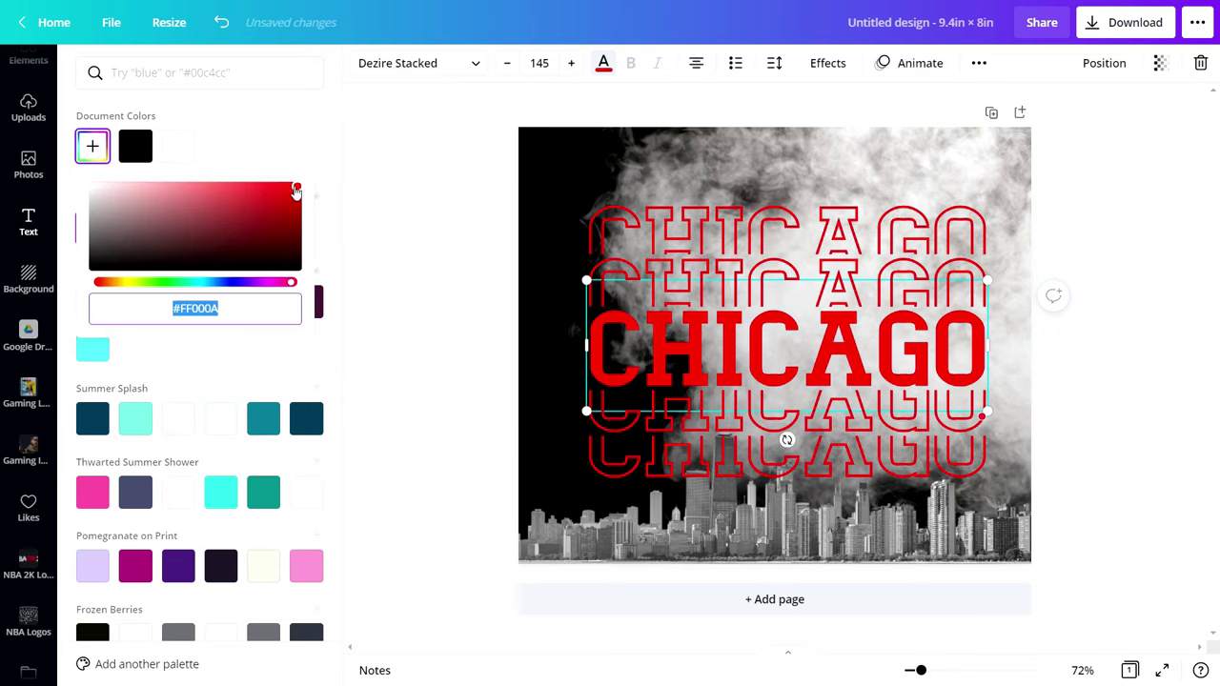
pyautogui.moveTo(295, 190); pyautogui.dragTo(309, 215)
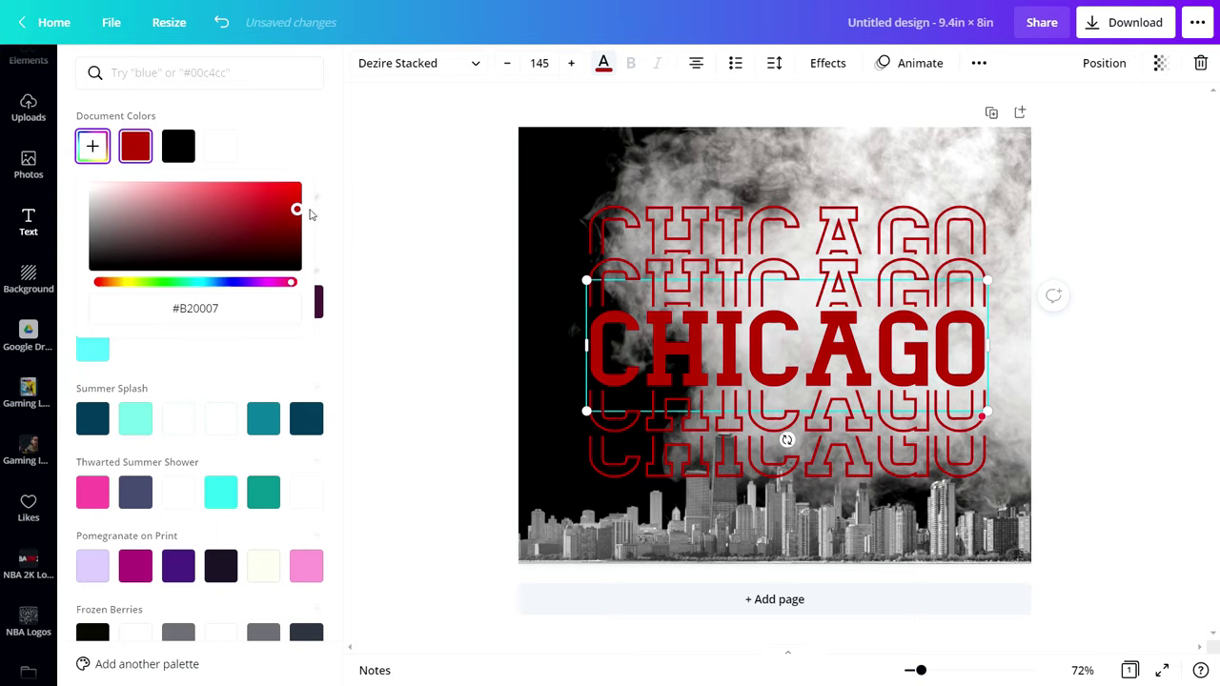
pyautogui.click(306, 153)
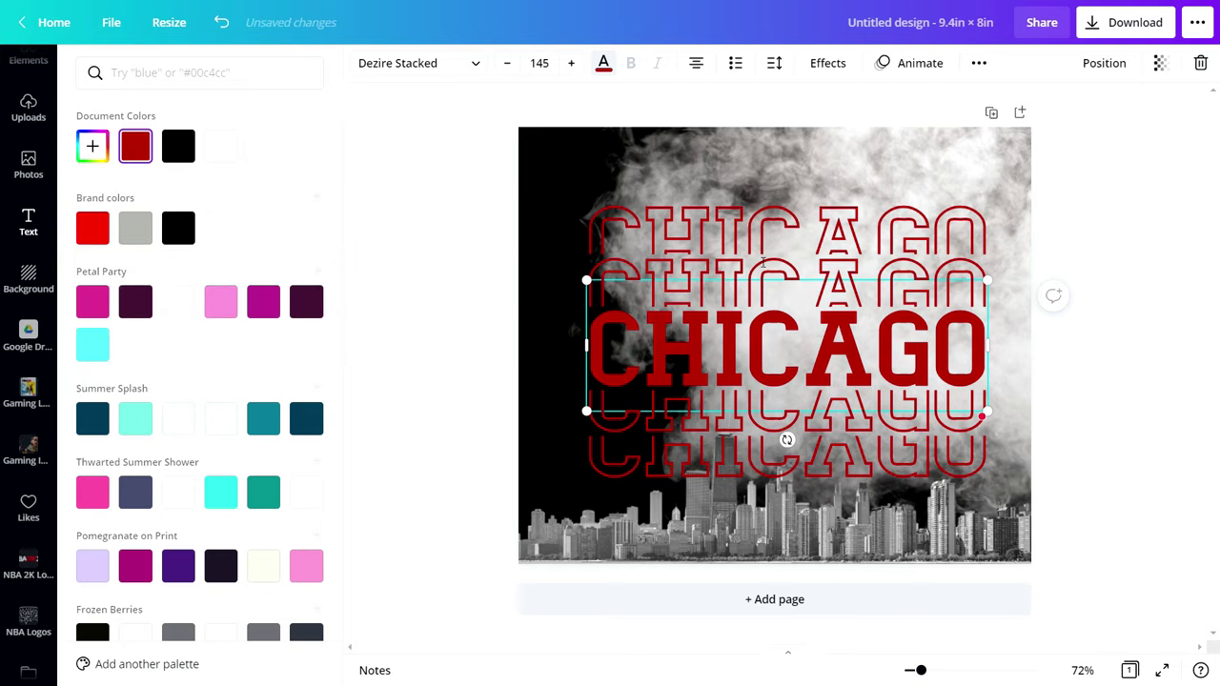
pyautogui.doubleClick(779, 358)
pyautogui.click(791, 365)
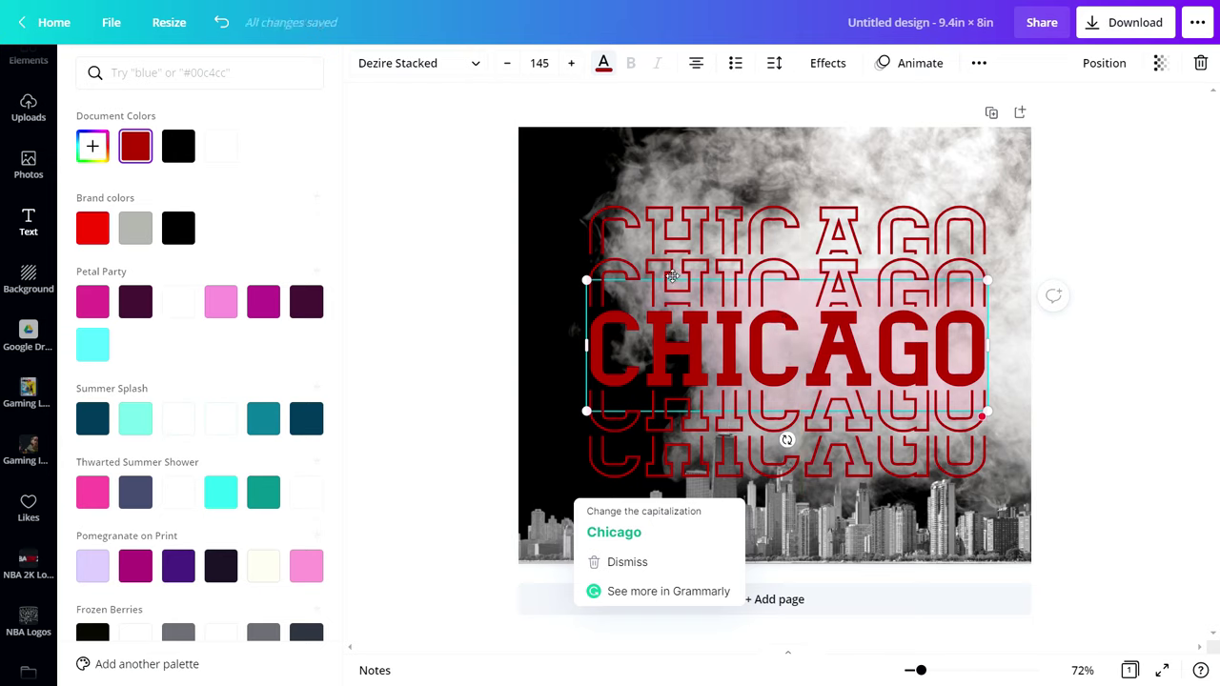
# Move CHICAGO higher, scale it to size 159 and recentre it above the skyline.
pyautogui.moveTo(673, 283); pyautogui.dragTo(672, 215)
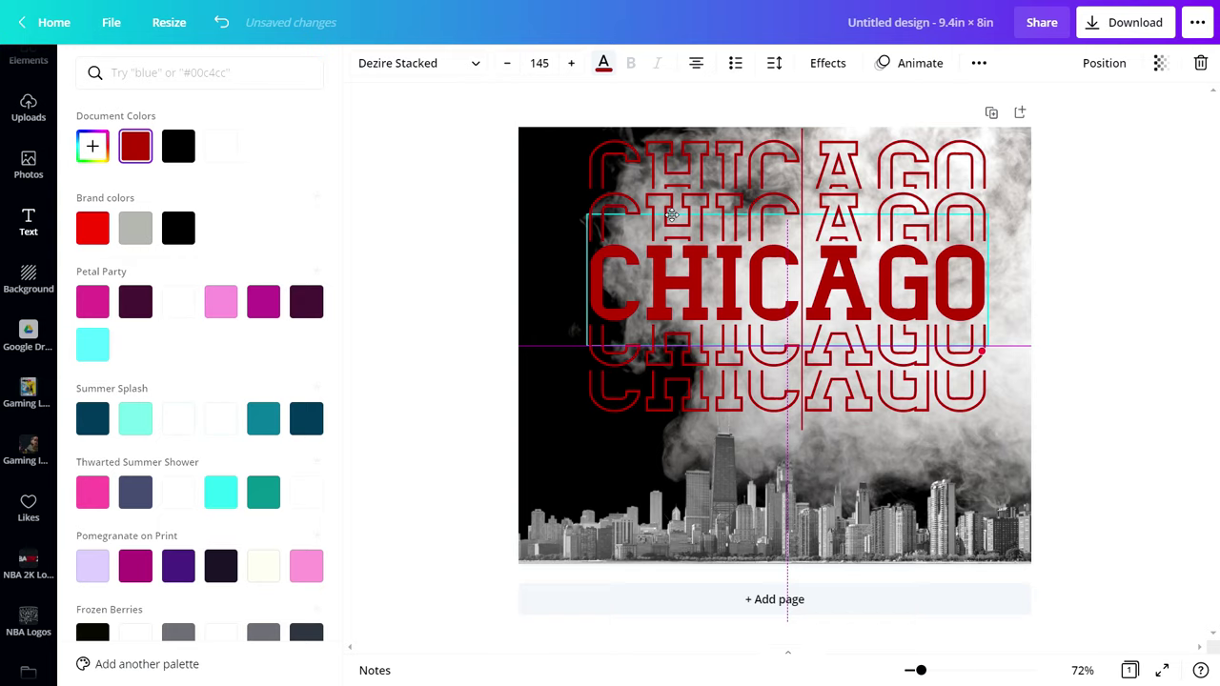
pyautogui.moveTo(672, 215); pyautogui.dragTo(672, 215)
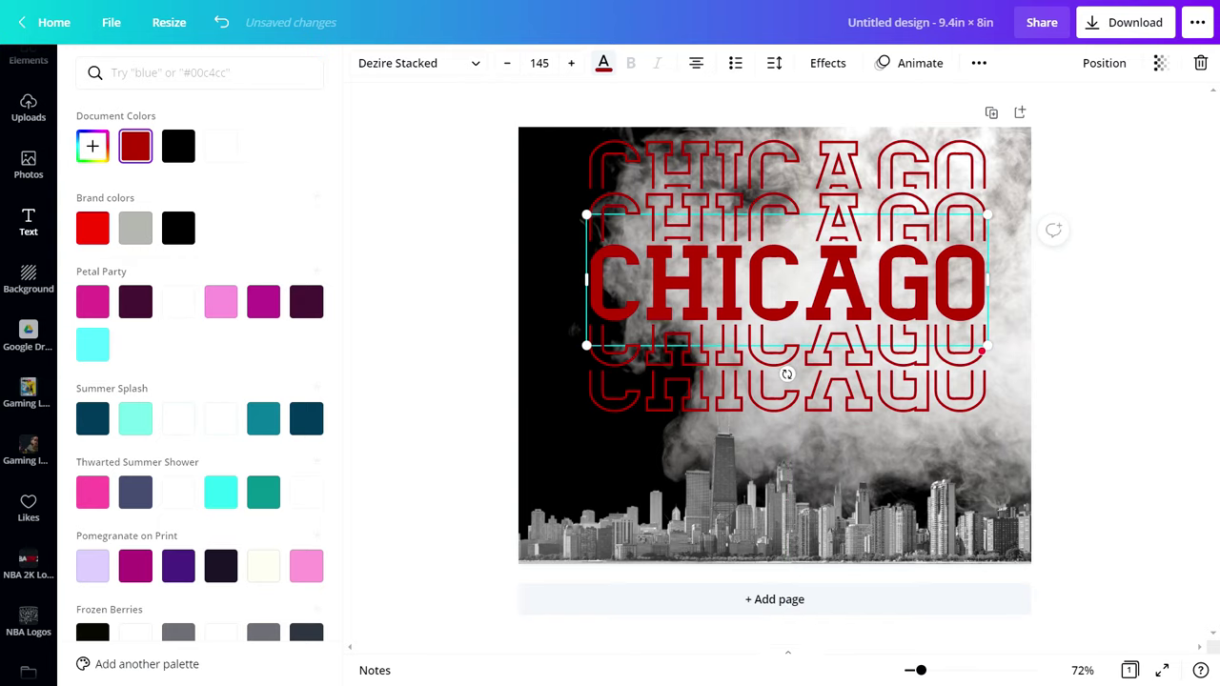
pyautogui.moveTo(585, 347); pyautogui.dragTo(583, 493)
pyautogui.moveTo(608, 209)
pyautogui.mouseDown()
pyautogui.moveTo(622, 246)
pyautogui.moveTo(621, 227)
pyautogui.mouseUp()
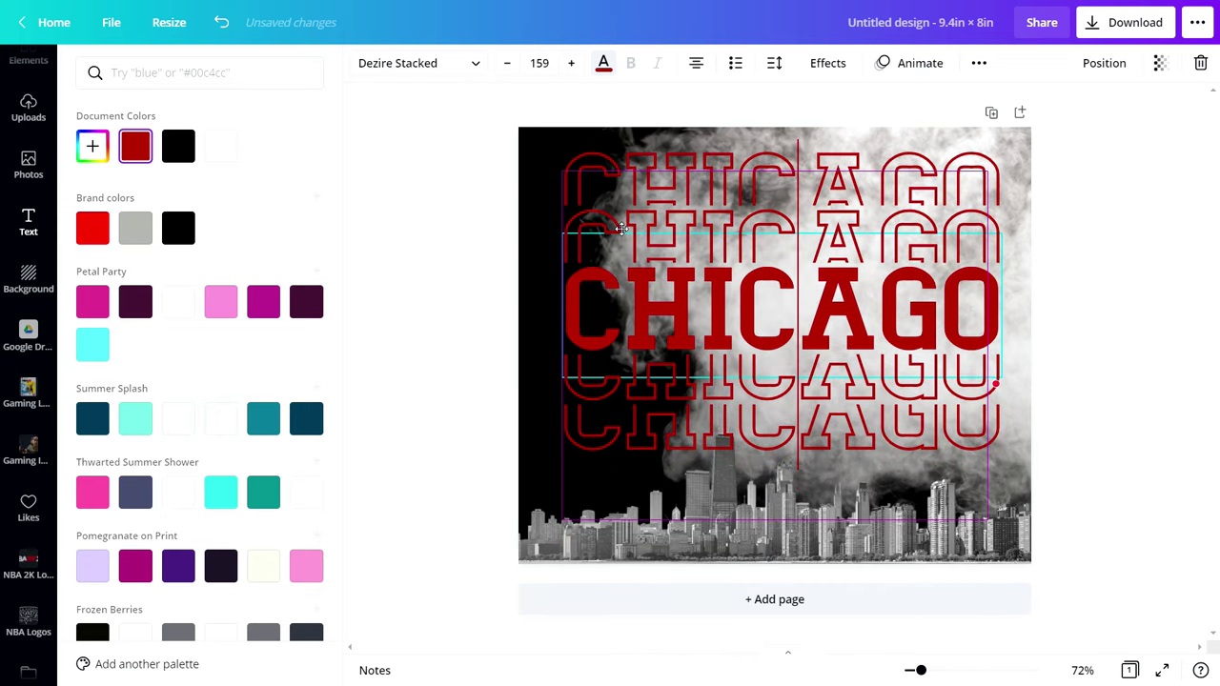
pyautogui.click(1092, 390)
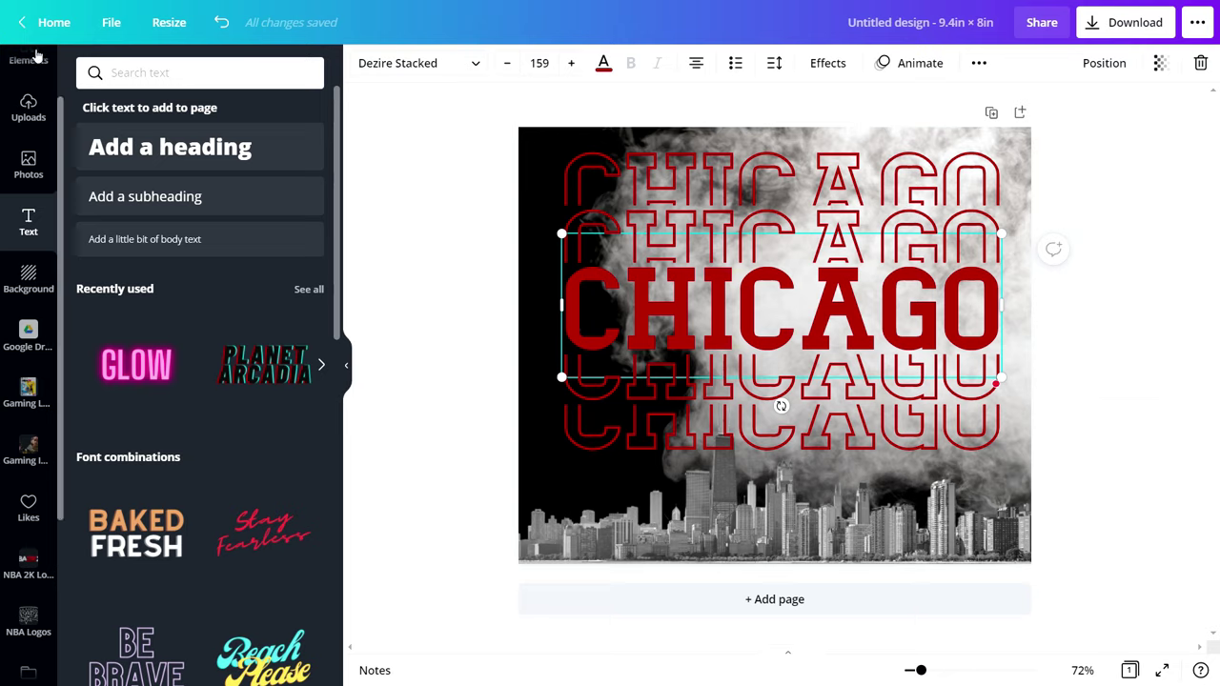
# Add the Bulls #1 cutout from the B1 folder and send the CHICAGO text backward behind it.
pyautogui.scroll(-3, 24, 486)
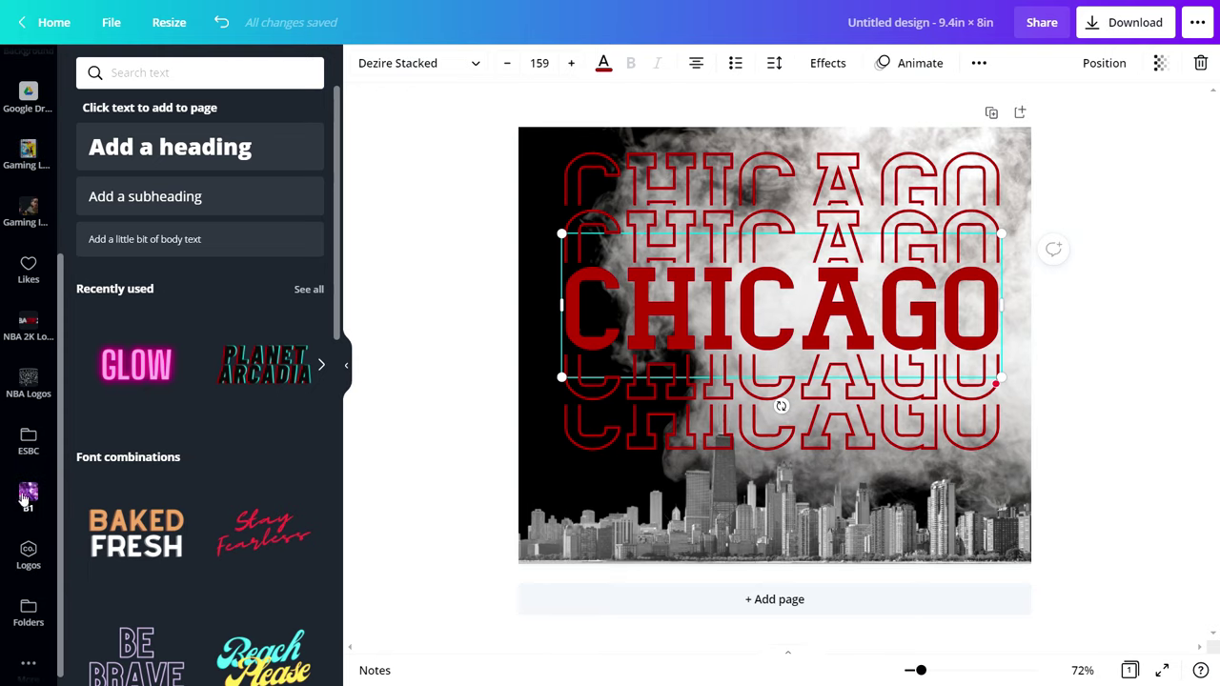
pyautogui.click(23, 497)
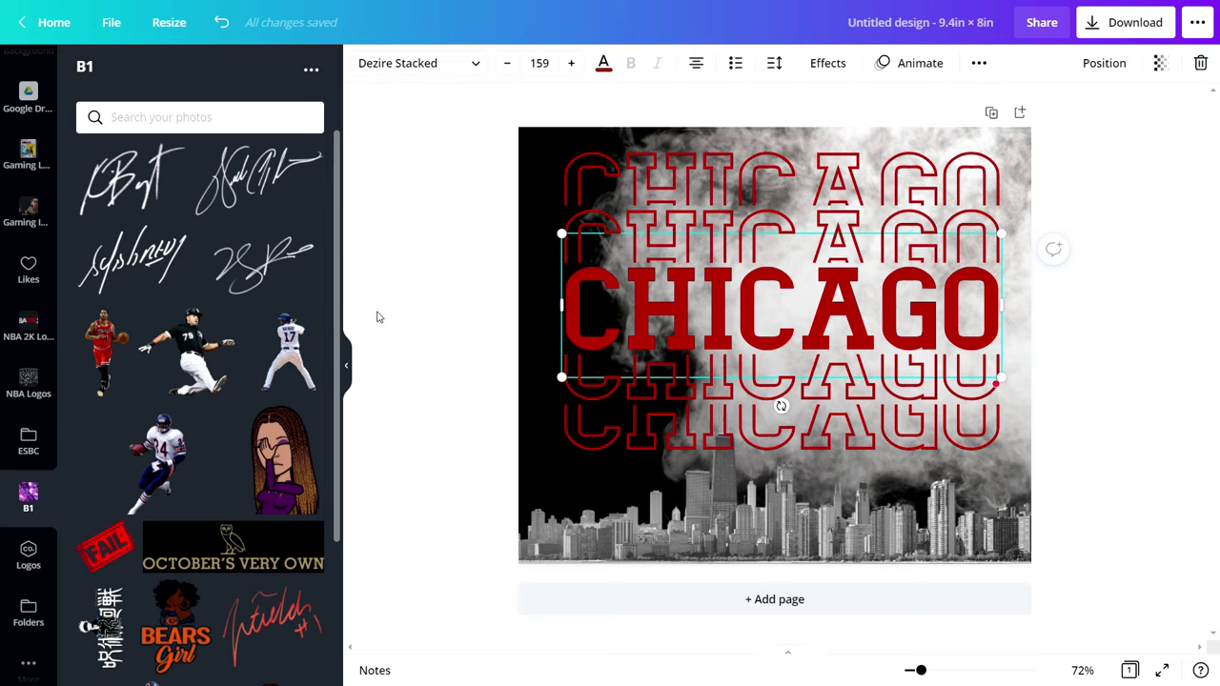
pyautogui.click(105, 340)
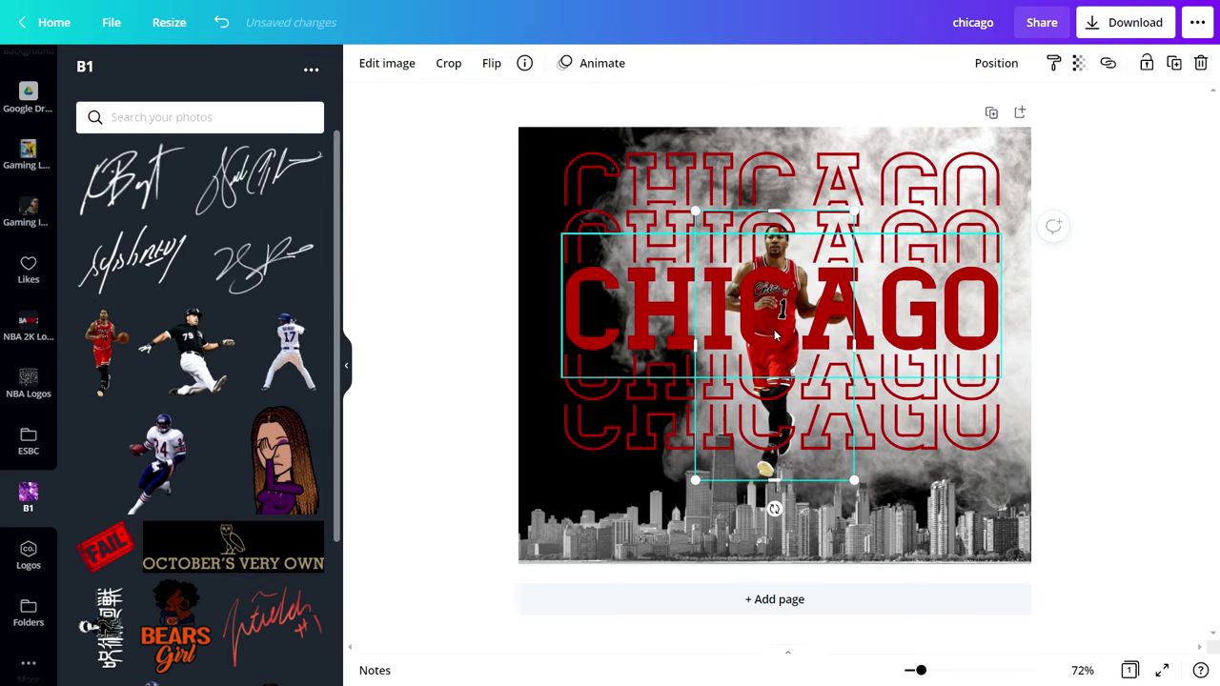
pyautogui.click(891, 240)
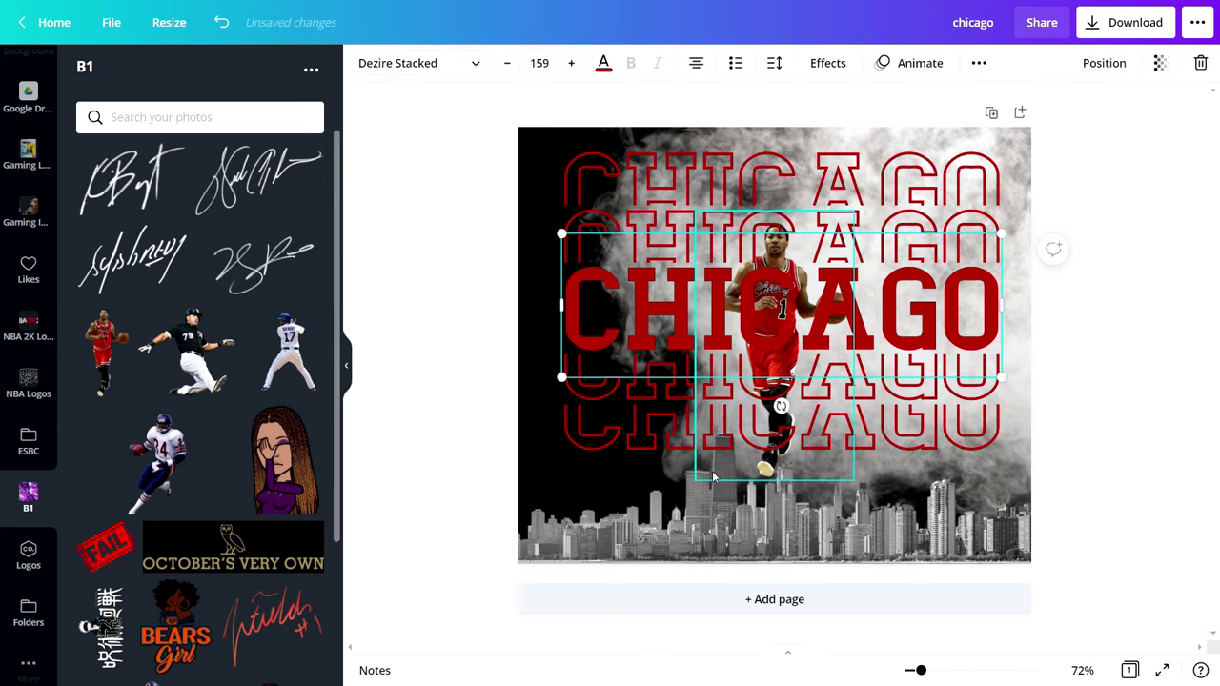
pyautogui.click(1121, 65)
pyautogui.click(1029, 114)
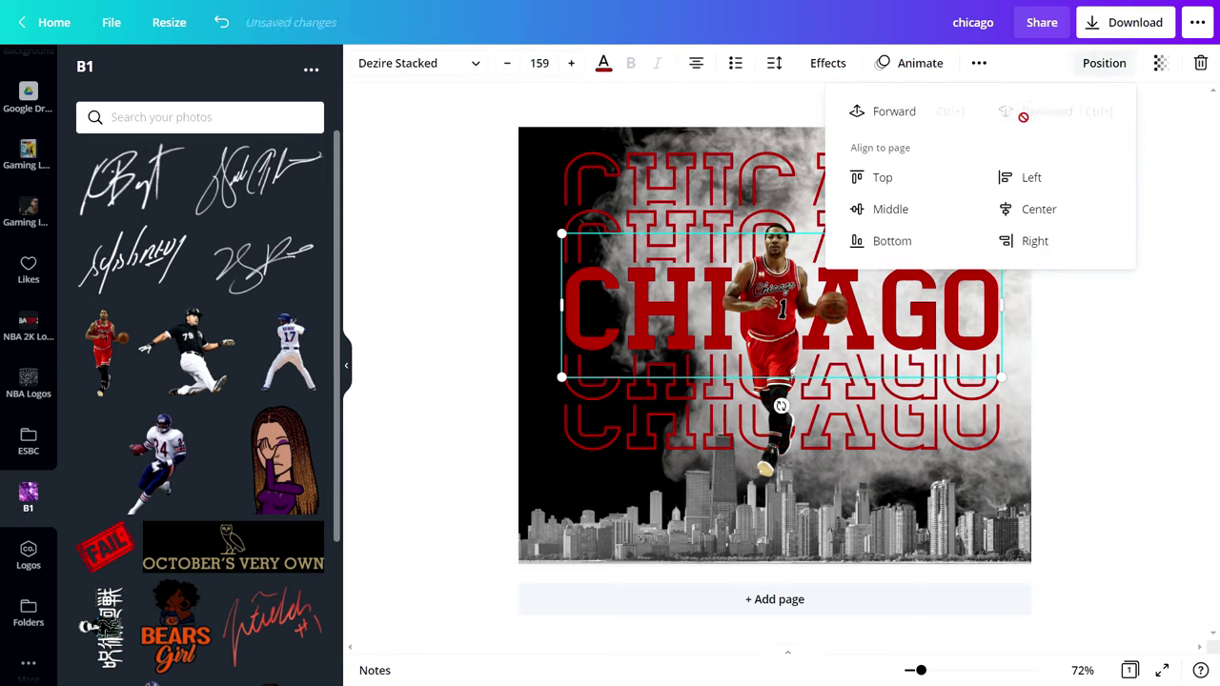
# Move the Bulls player to the left edge and enlarge it to about 4.5 × 7.6 in.
pyautogui.click(785, 301)
pyautogui.moveTo(785, 301); pyautogui.dragTo(590, 386)
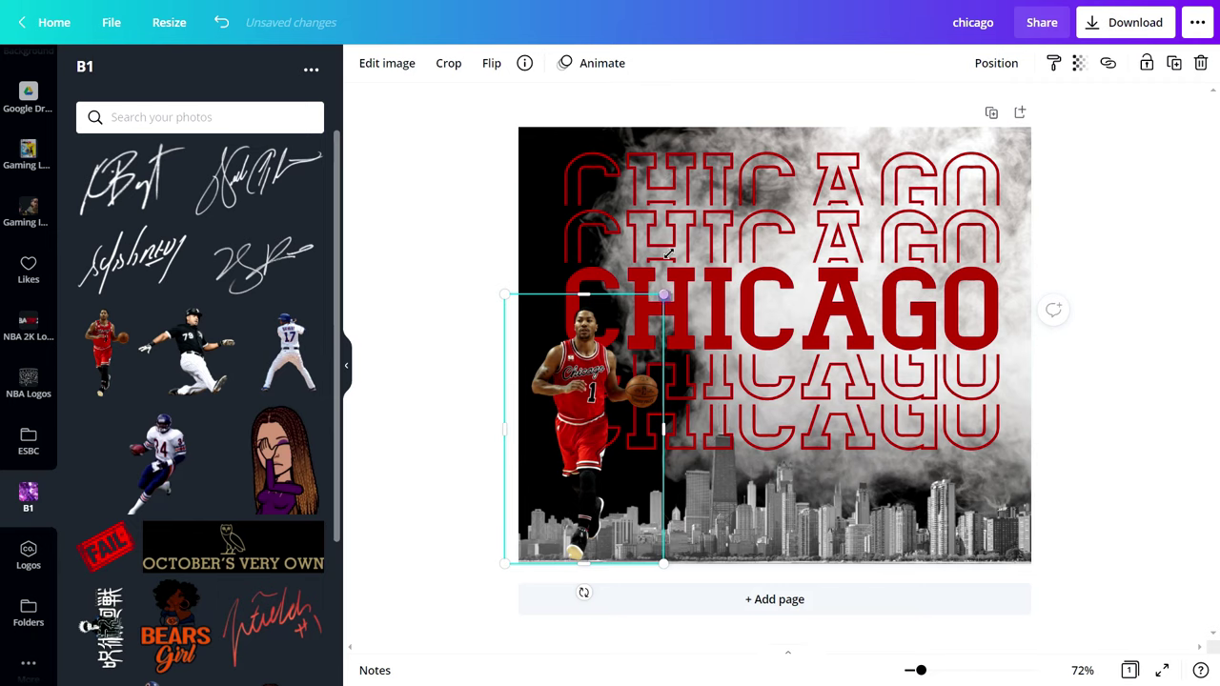
pyautogui.moveTo(669, 254); pyautogui.dragTo(731, 142)
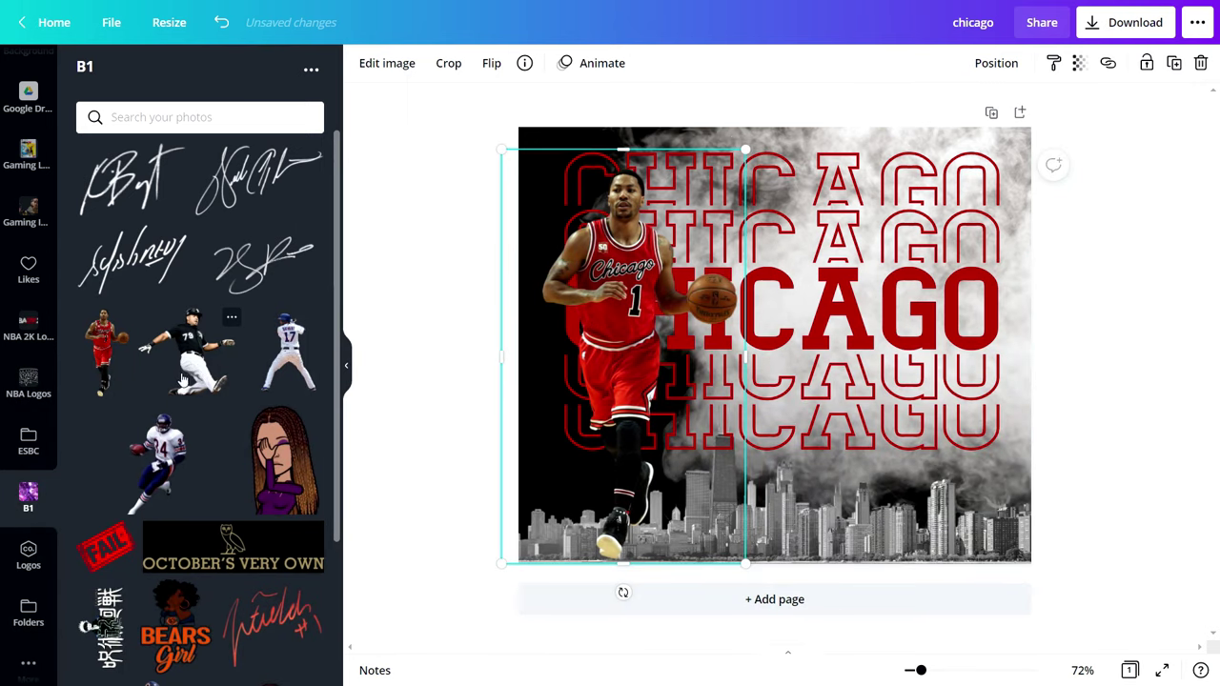
# Add the #79 White Sox cutout, shift it lower-left, and add the Bryant #17 cutout.
pyautogui.click(193, 351)
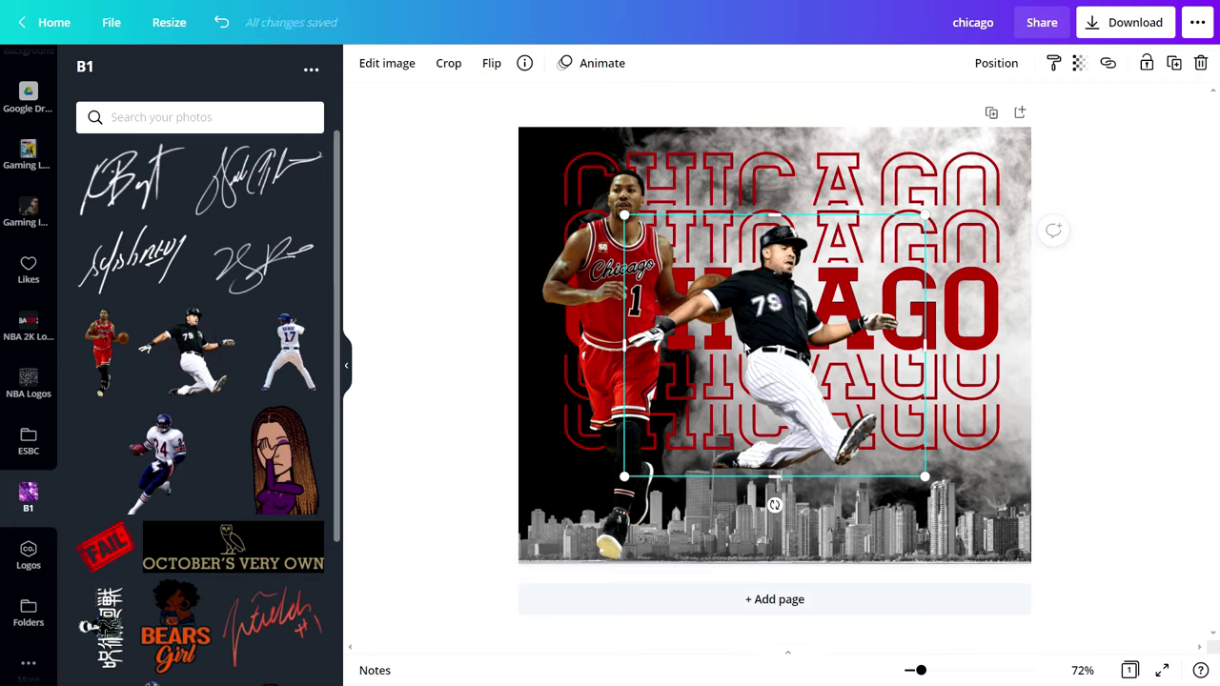
pyautogui.moveTo(741, 362); pyautogui.dragTo(719, 382)
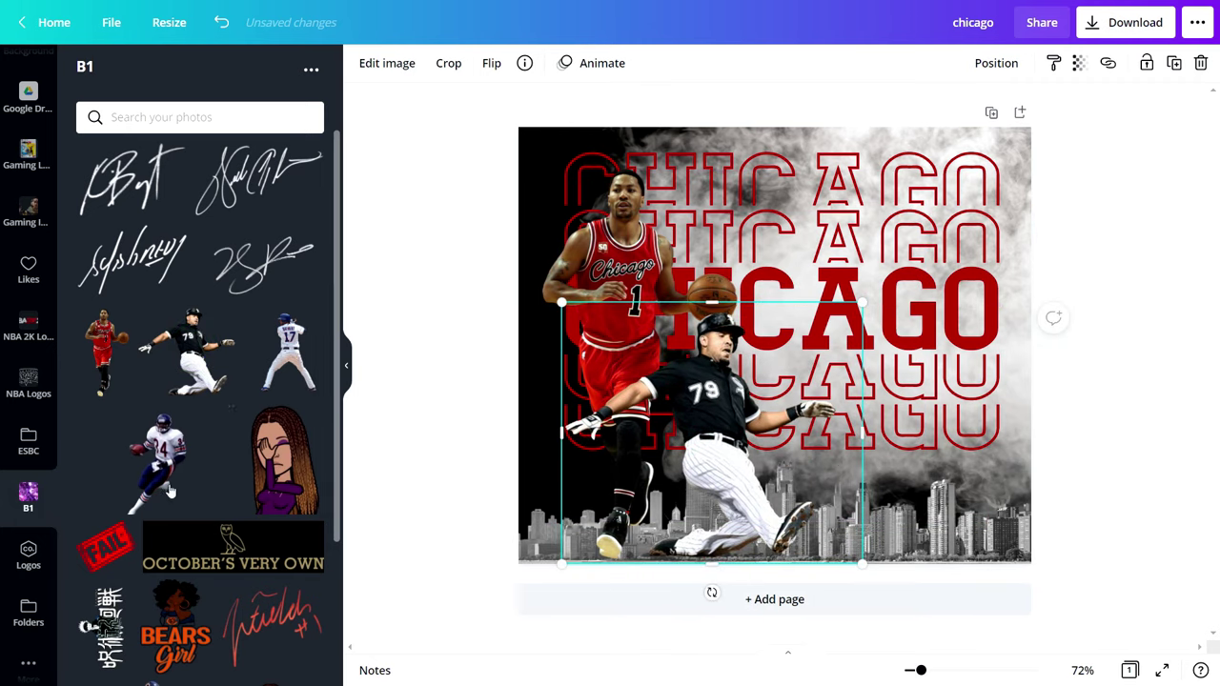
pyautogui.click(289, 336)
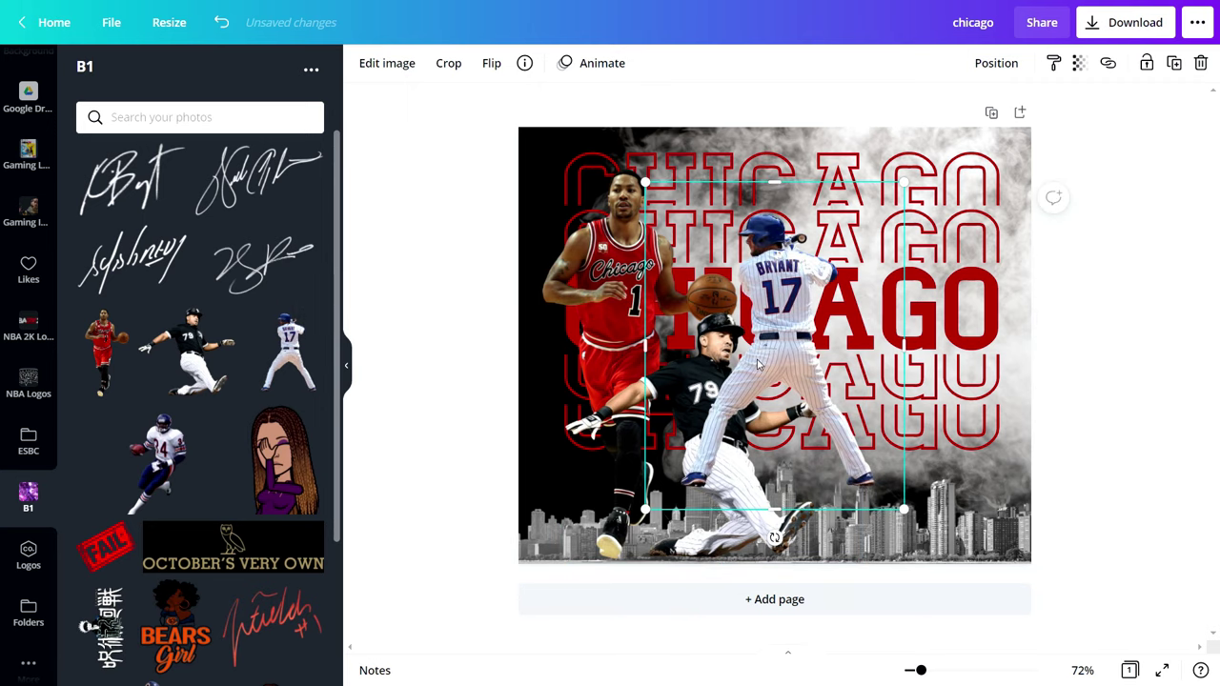
# Send Bryant #17 backward behind #79, then add the Bears #34 cutout and trim its right side.
pyautogui.click(997, 63)
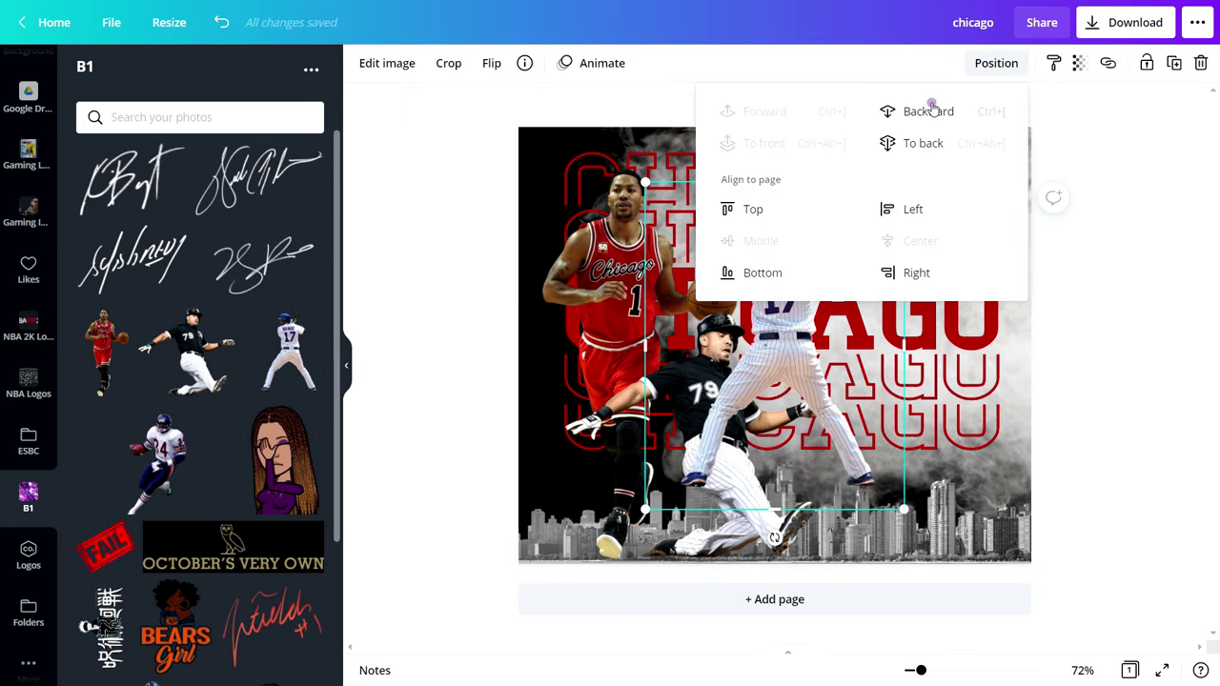
pyautogui.click(929, 112)
pyautogui.click(787, 370)
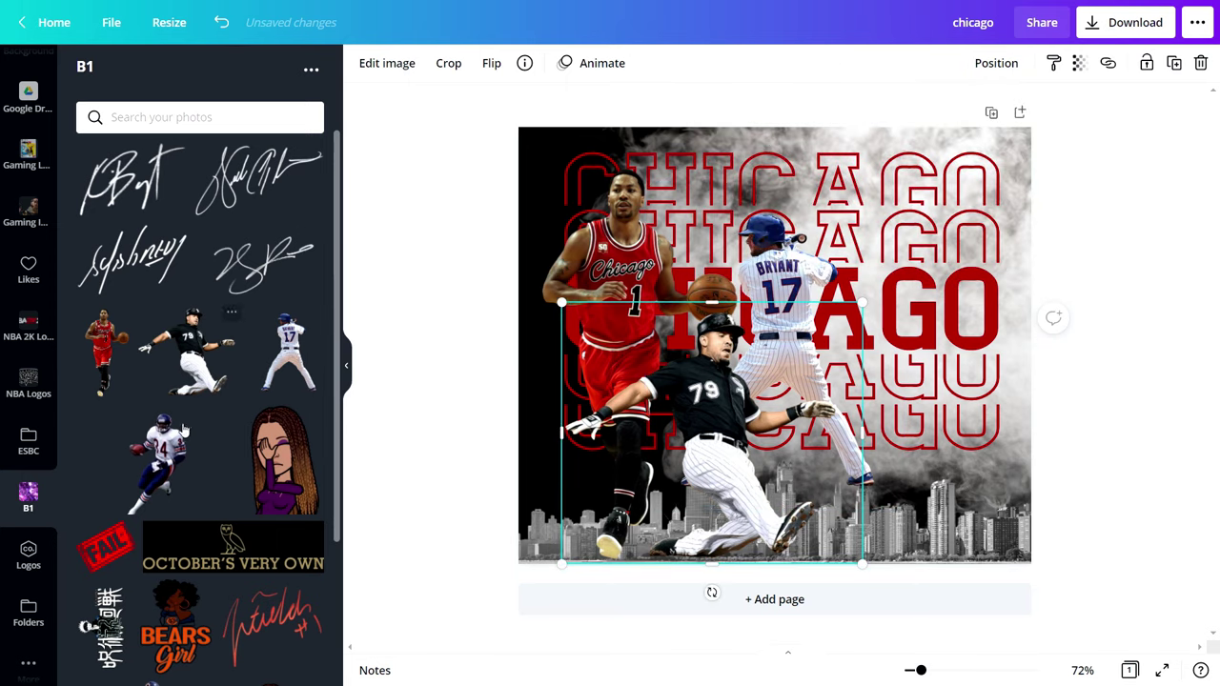
pyautogui.click(152, 446)
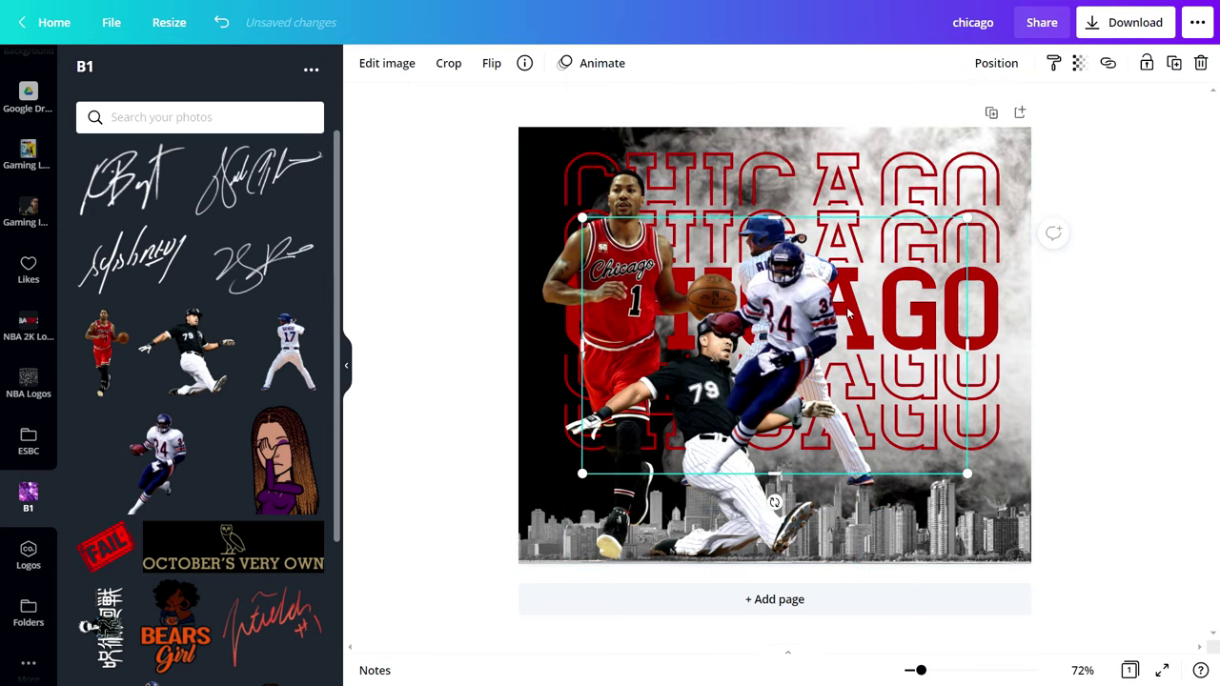
pyautogui.moveTo(968, 346); pyautogui.dragTo(857, 346)
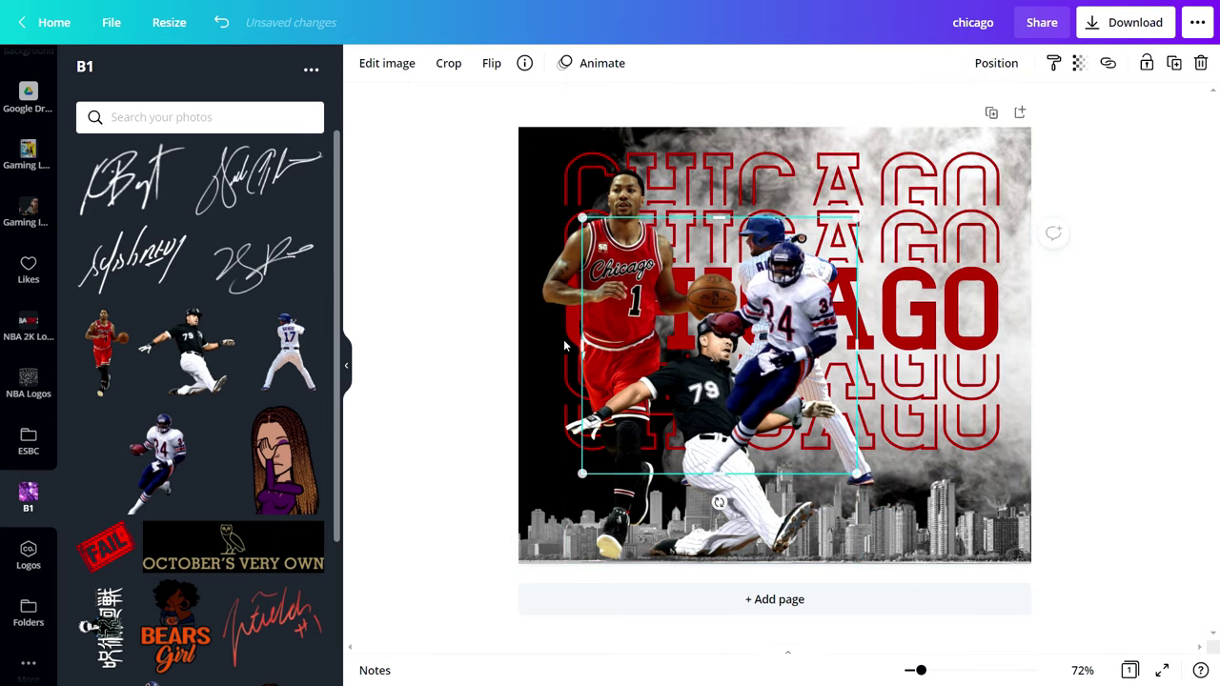
# Crop the Bears #34 cutout's left side, enlarge it and move it to the right side.
pyautogui.moveTo(582, 345); pyautogui.dragTo(686, 386)
pyautogui.moveTo(858, 217); pyautogui.dragTo(983, 151)
pyautogui.moveTo(854, 275); pyautogui.dragTo(971, 349)
# Reposition and enlarge Bryant #17 in the centre, then review the four-player layout.
pyautogui.moveTo(774, 229); pyautogui.dragTo(800, 299)
pyautogui.moveTo(936, 257); pyautogui.dragTo(1024, 142)
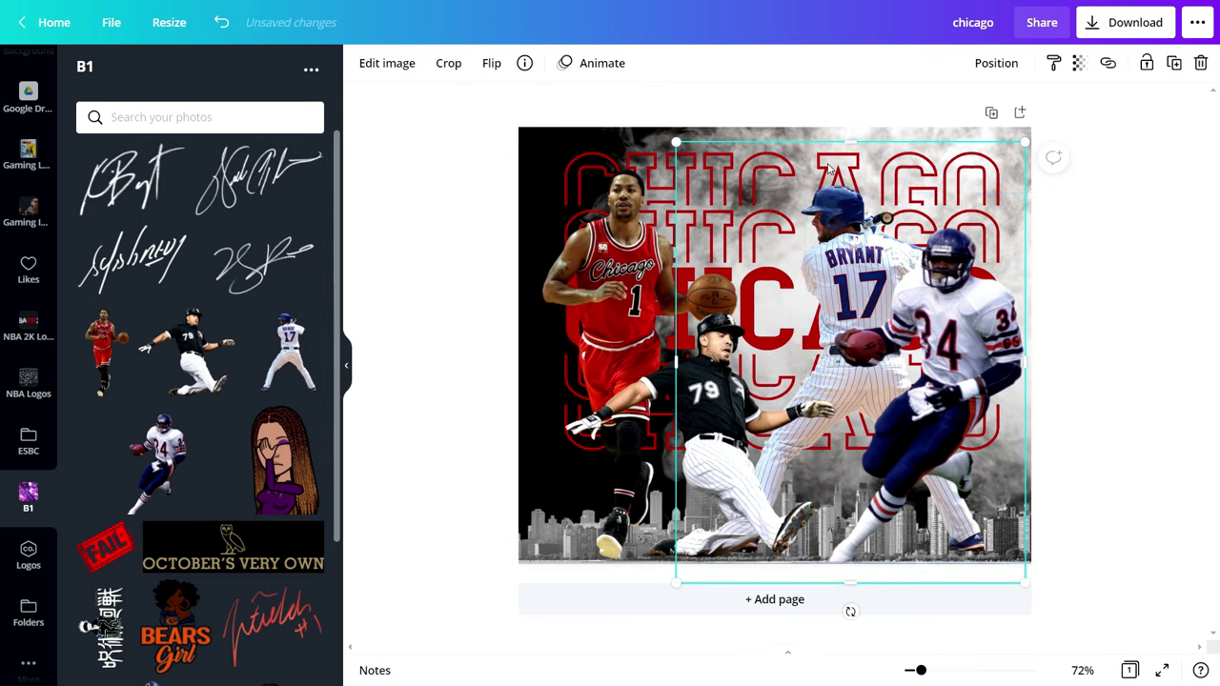
pyautogui.moveTo(818, 158); pyautogui.dragTo(785, 178)
pyautogui.moveTo(715, 399); pyautogui.dragTo(724, 411)
pyautogui.click(1157, 599)
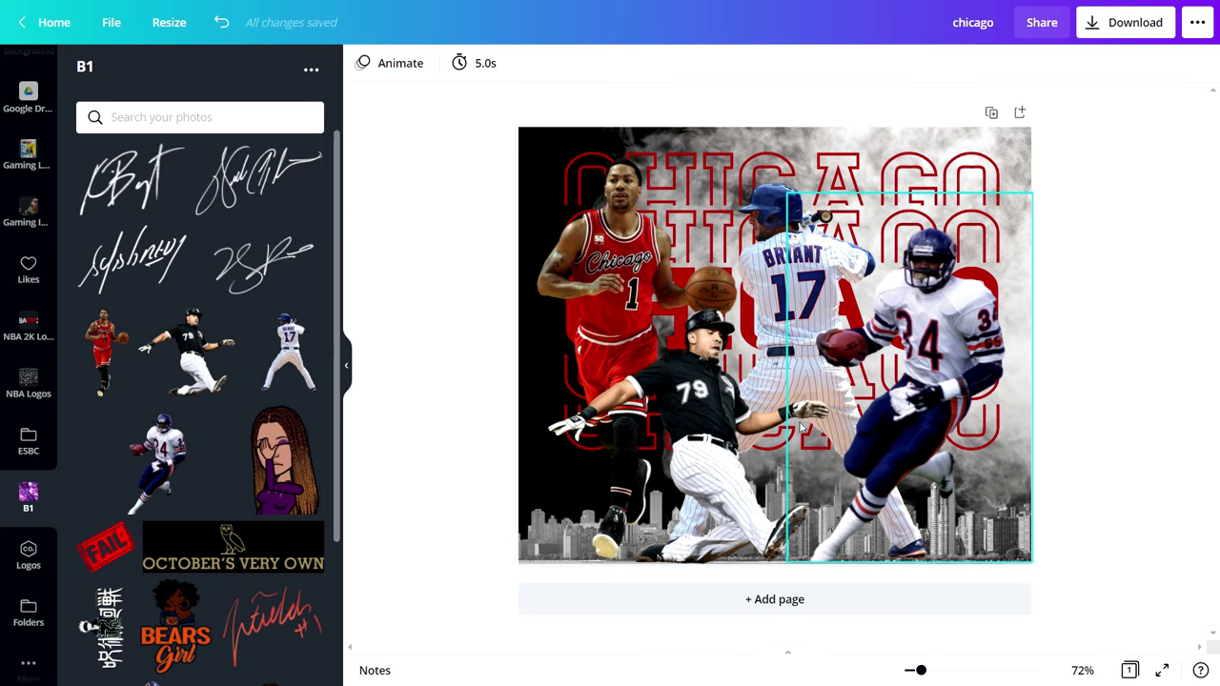
pyautogui.click(706, 371)
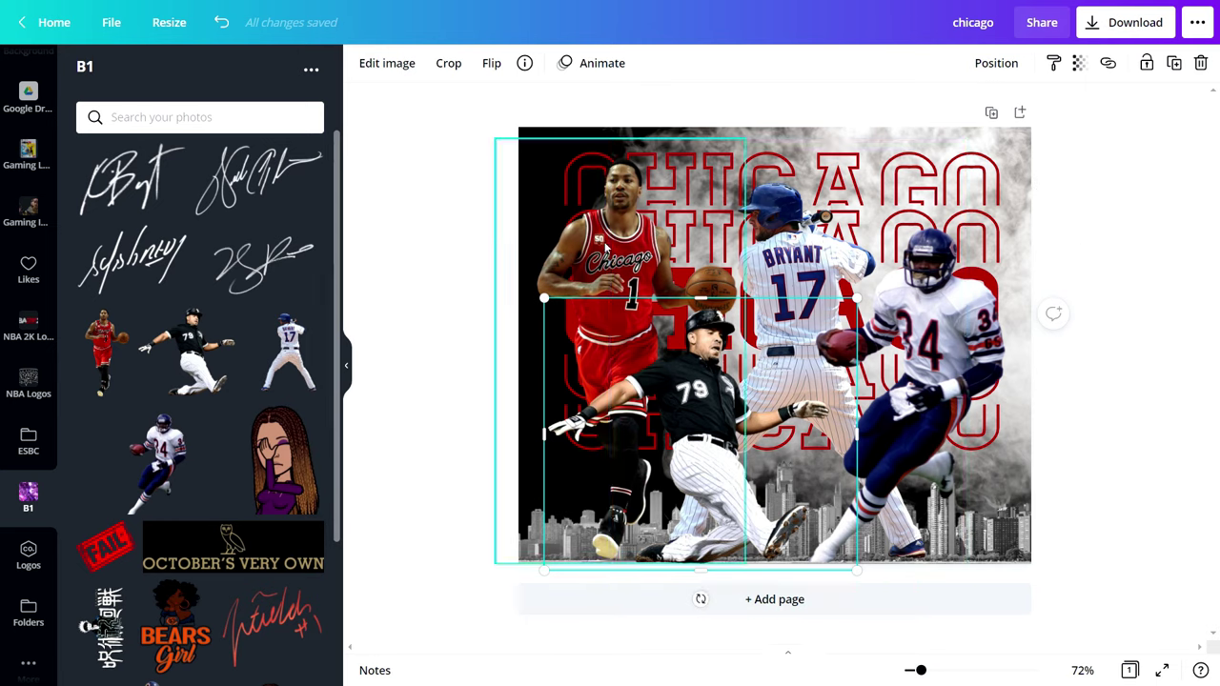
pyautogui.click(606, 247)
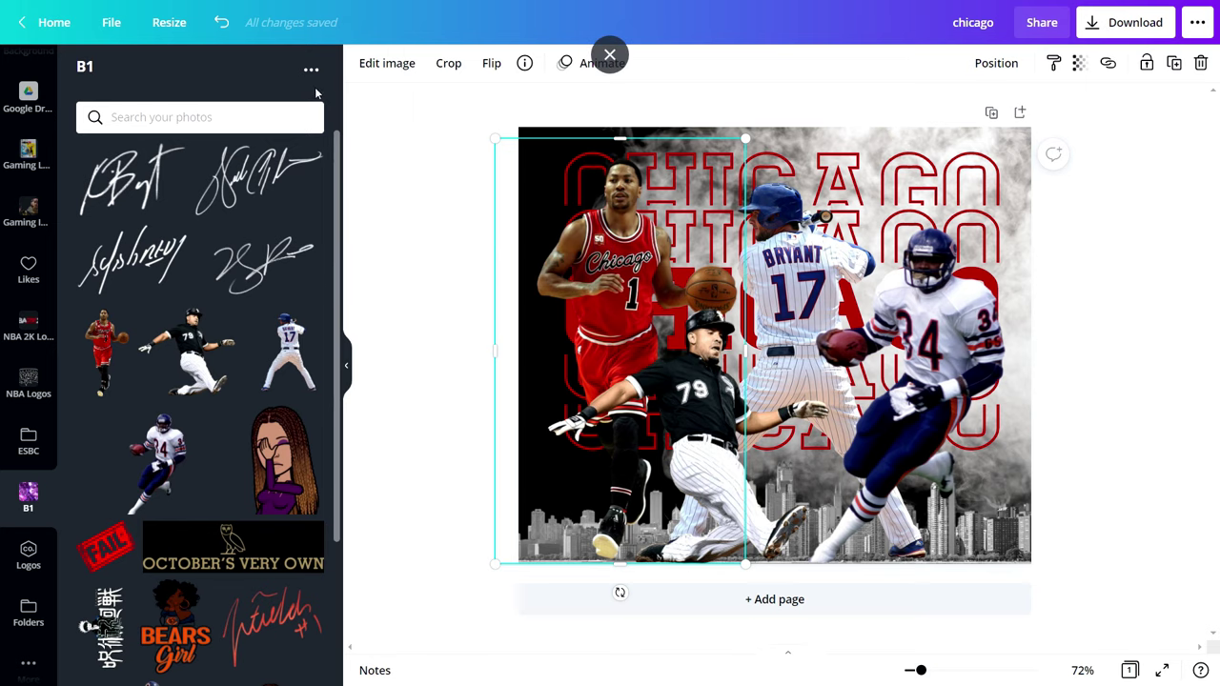
# Give the Bulls player a red Glow shadow via Edit image > Shadows.
pyautogui.click(385, 63)
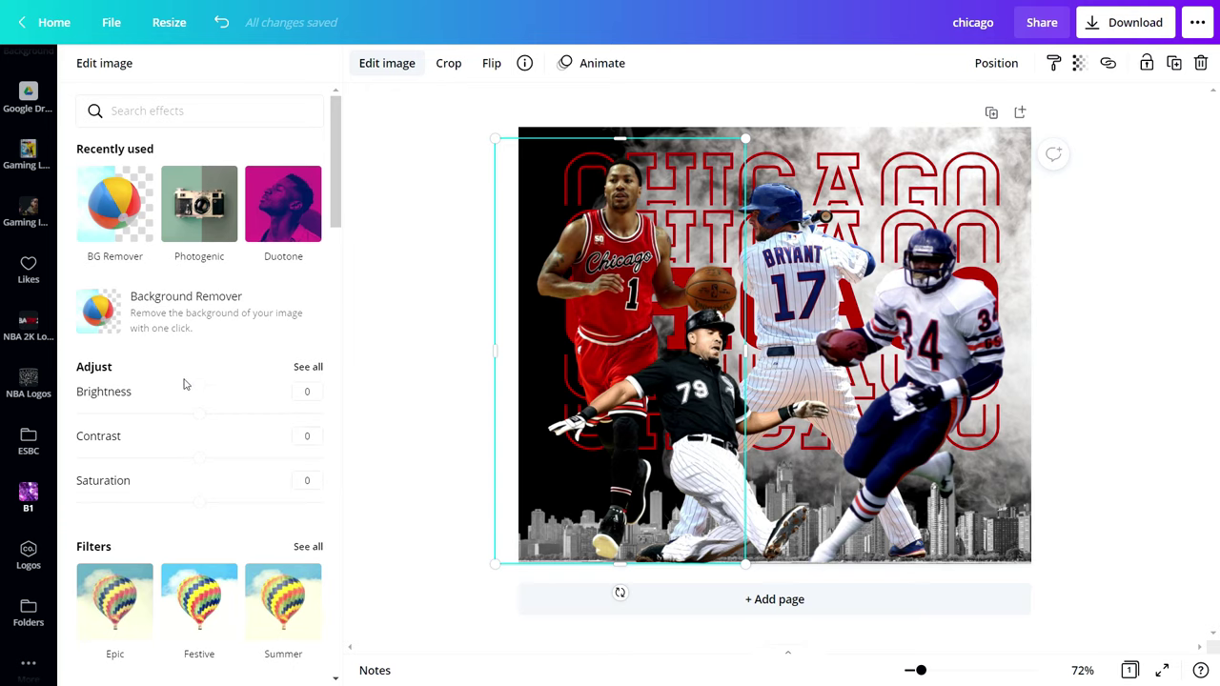
pyautogui.scroll(-10, 186, 384)
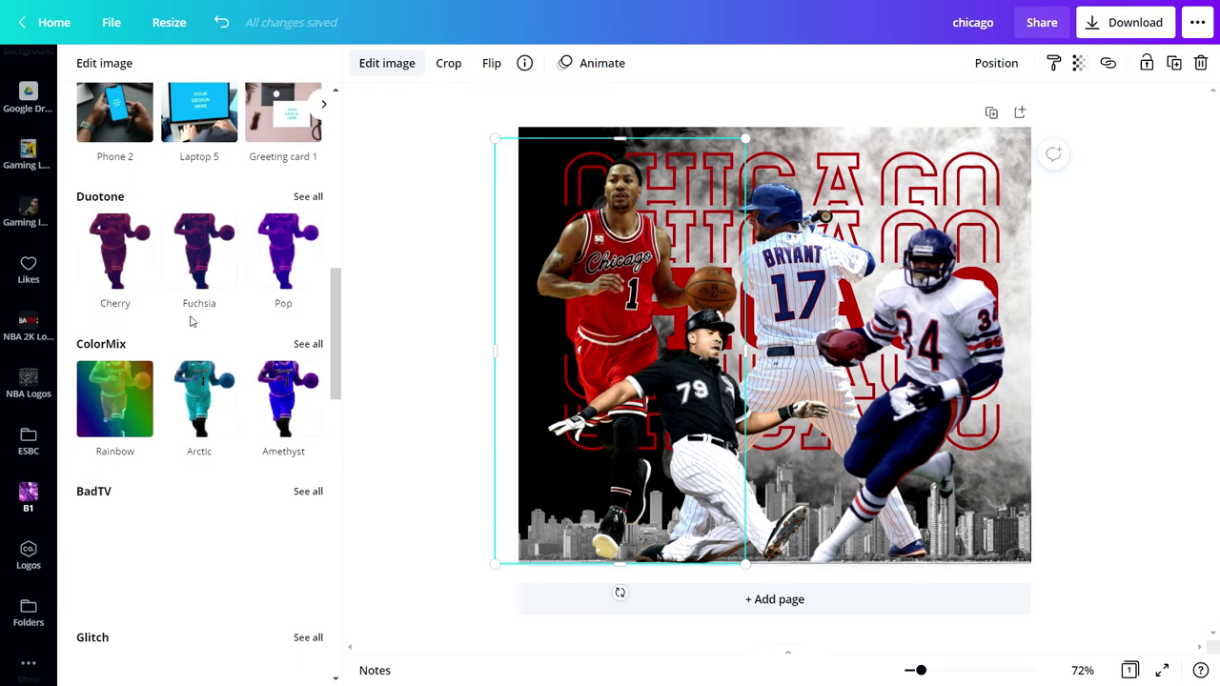
pyautogui.scroll(-8, 190, 322)
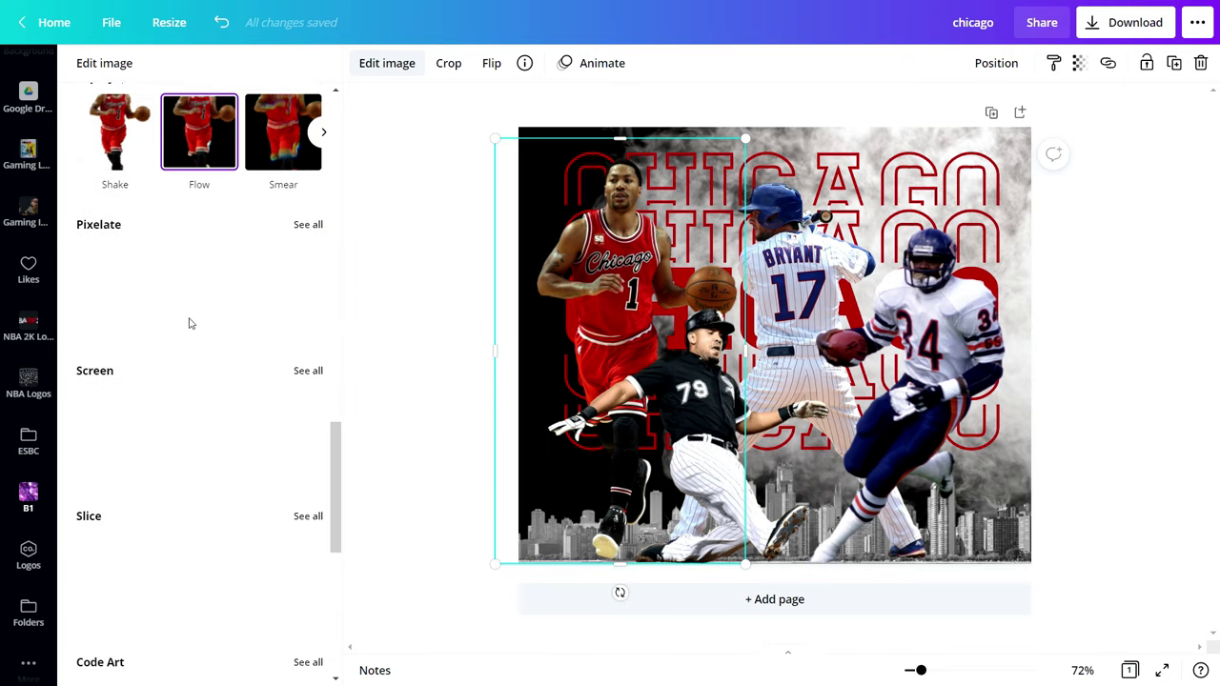
pyautogui.scroll(-6, 190, 323)
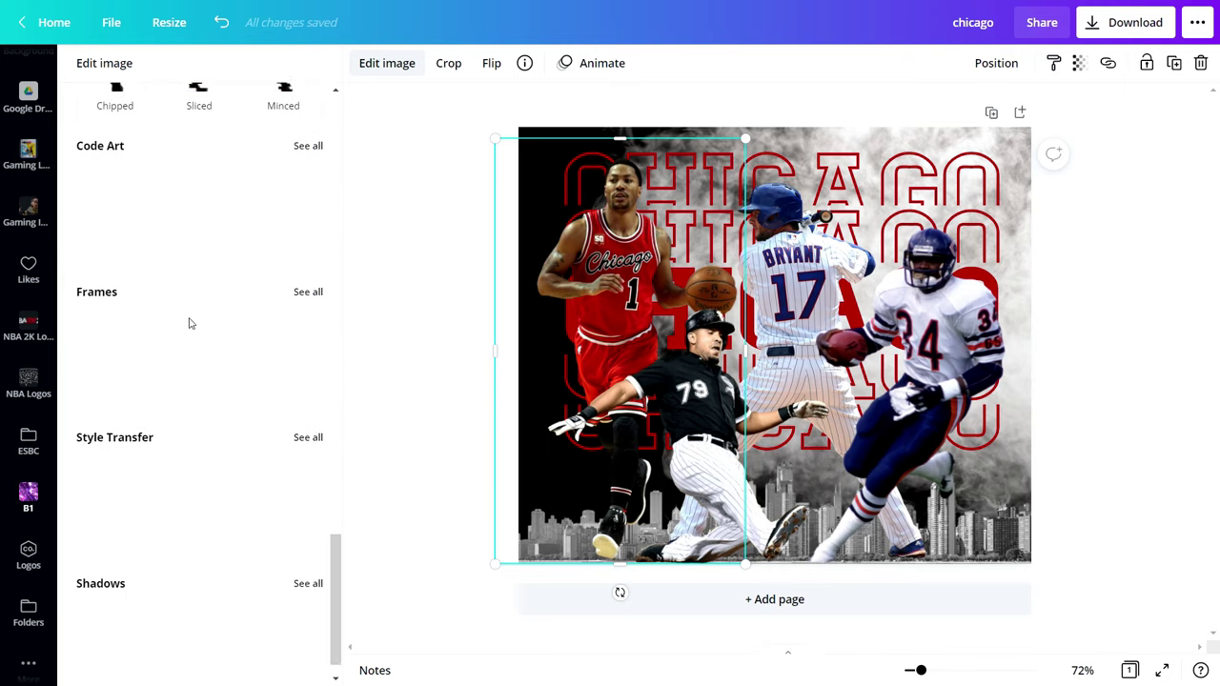
pyautogui.scroll(-1, 190, 323)
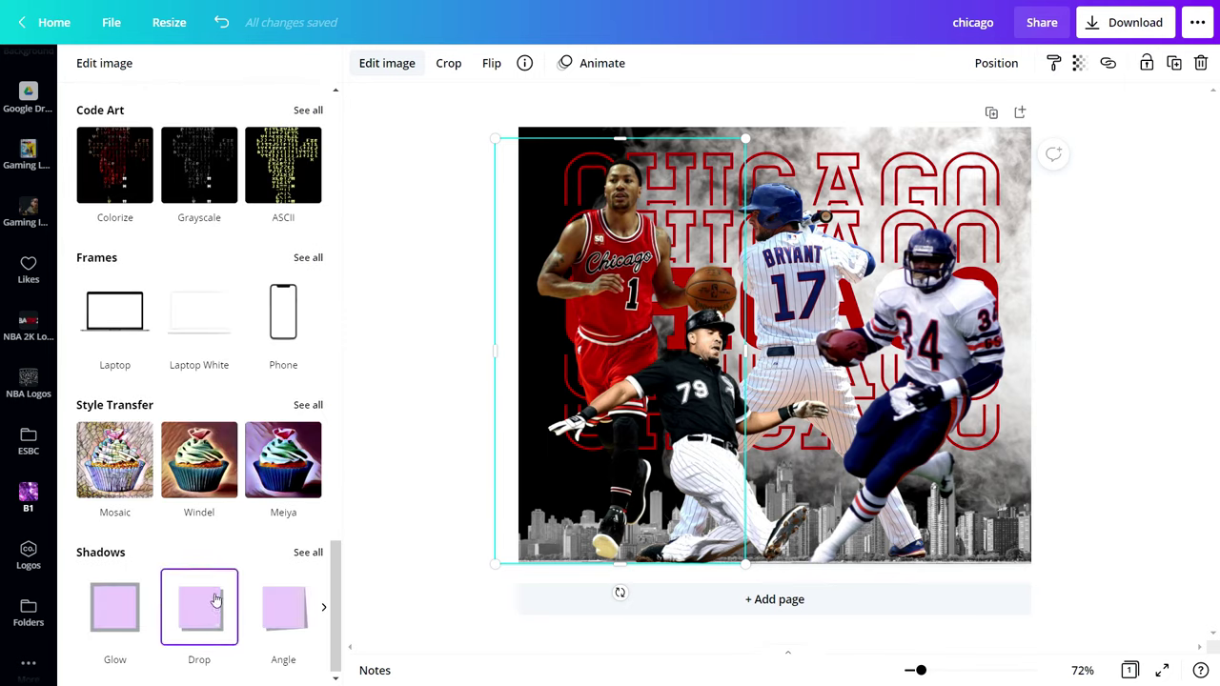
pyautogui.click(308, 552)
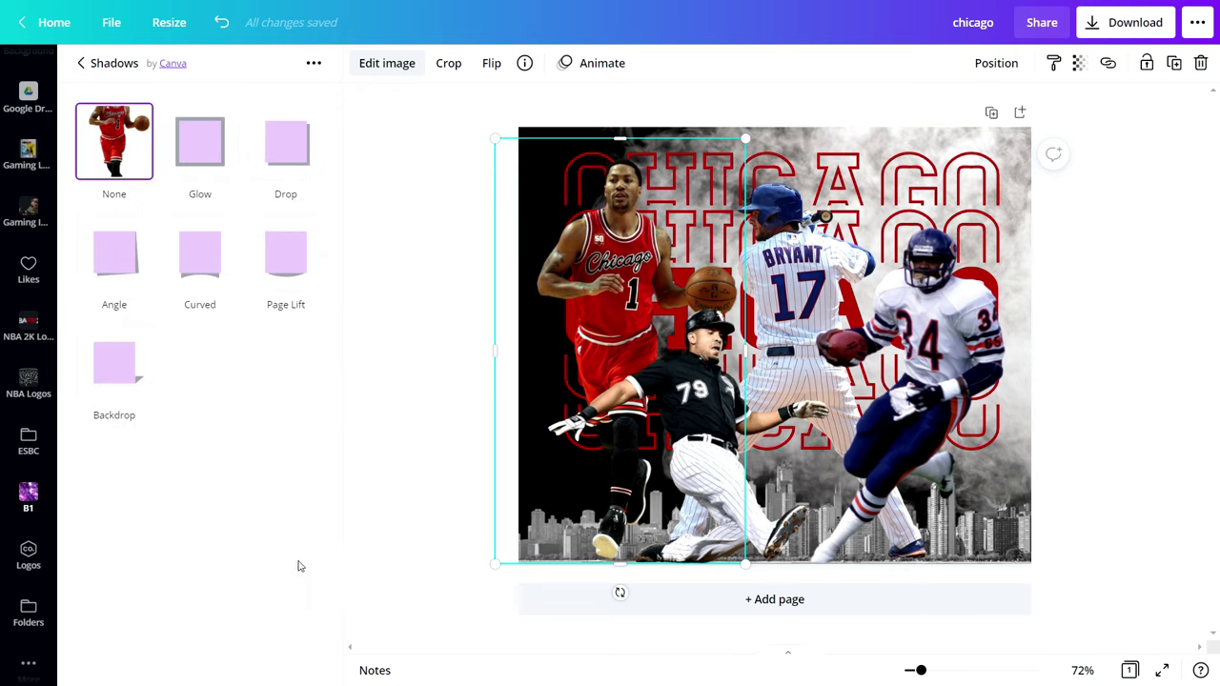
pyautogui.click(193, 157)
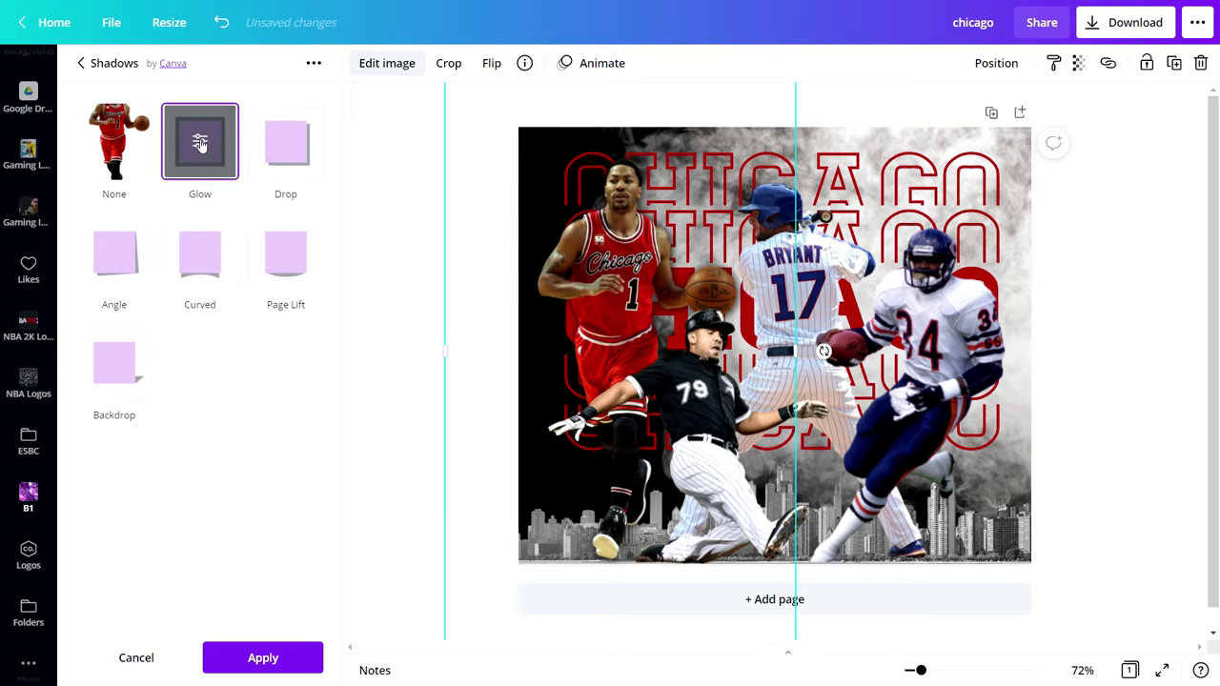
pyautogui.click(200, 143)
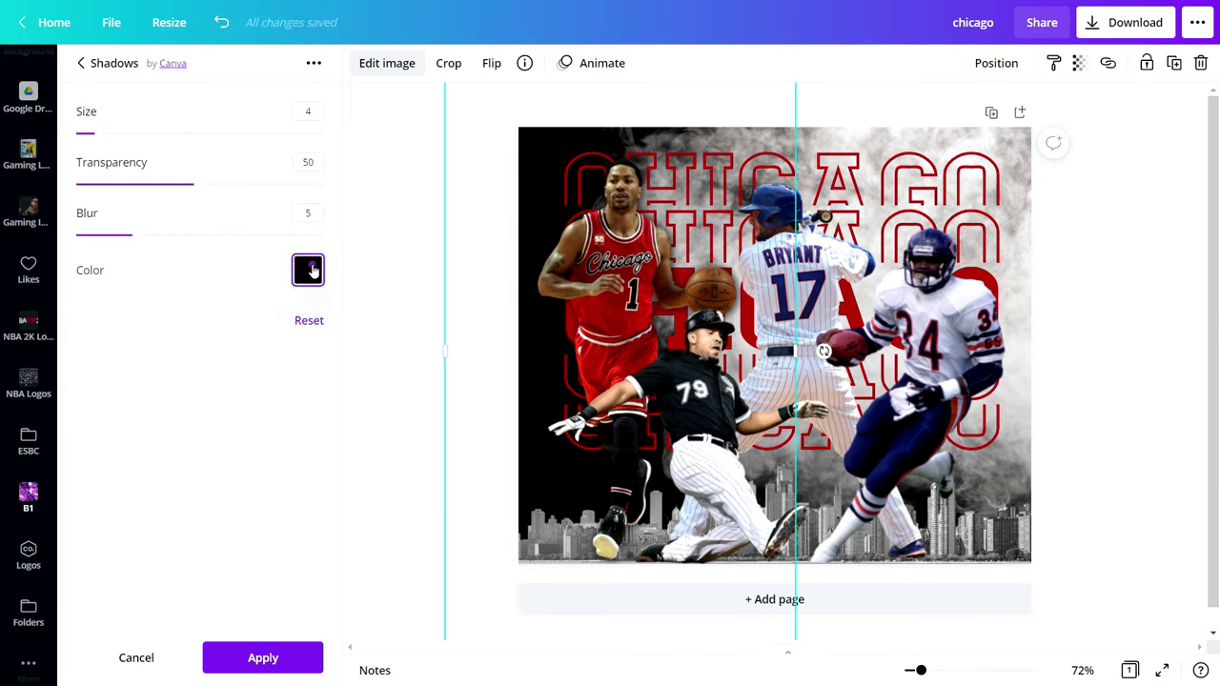
pyautogui.click(309, 270)
pyautogui.click(354, 340)
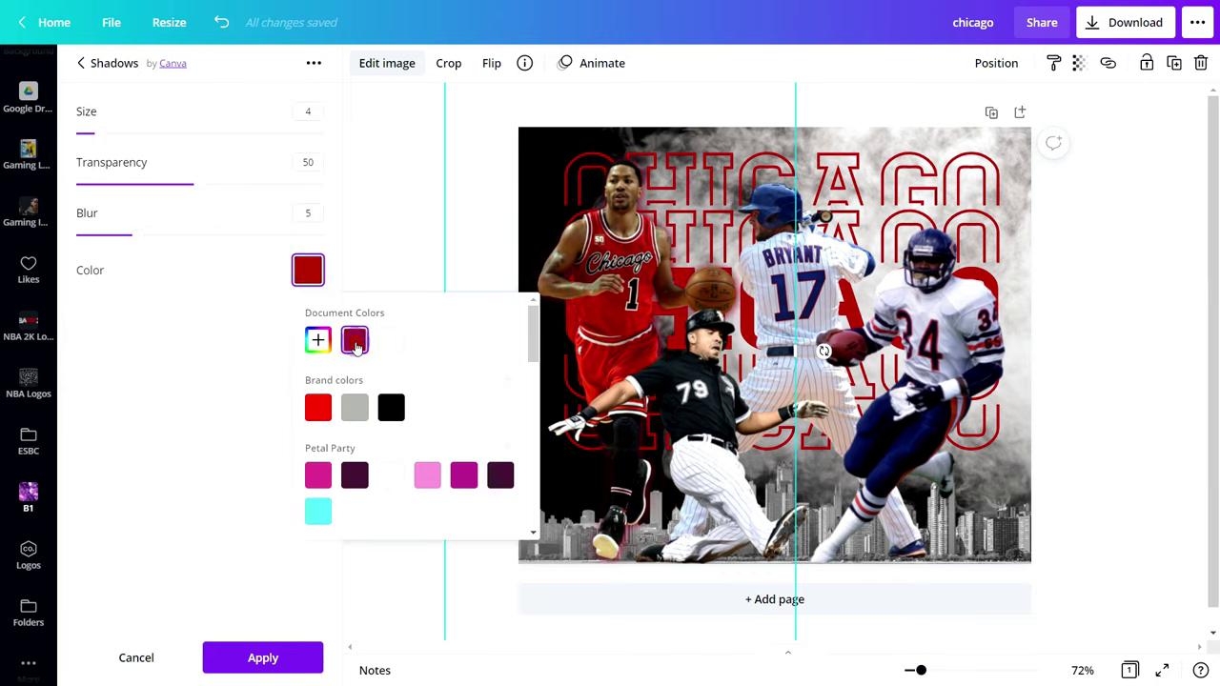
pyautogui.click(674, 421)
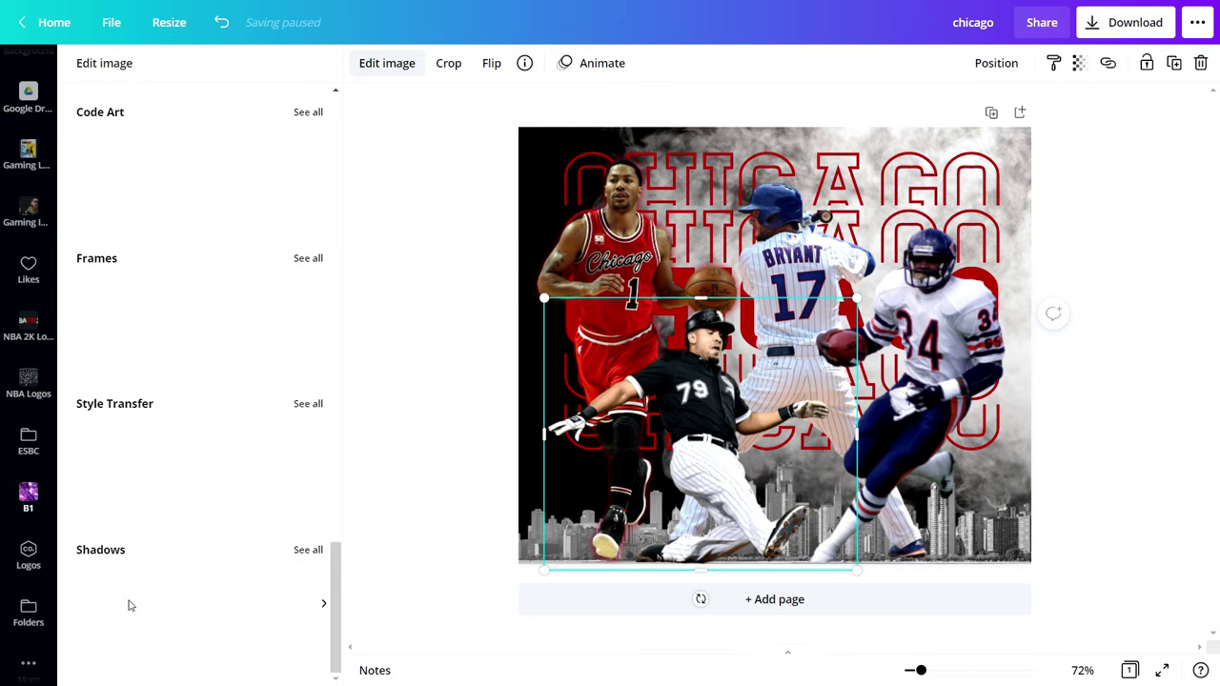
# Apply the Glow shadow to another player cutout, settle the #34 player, and deselect.
pyautogui.click(308, 552)
pyautogui.click(206, 156)
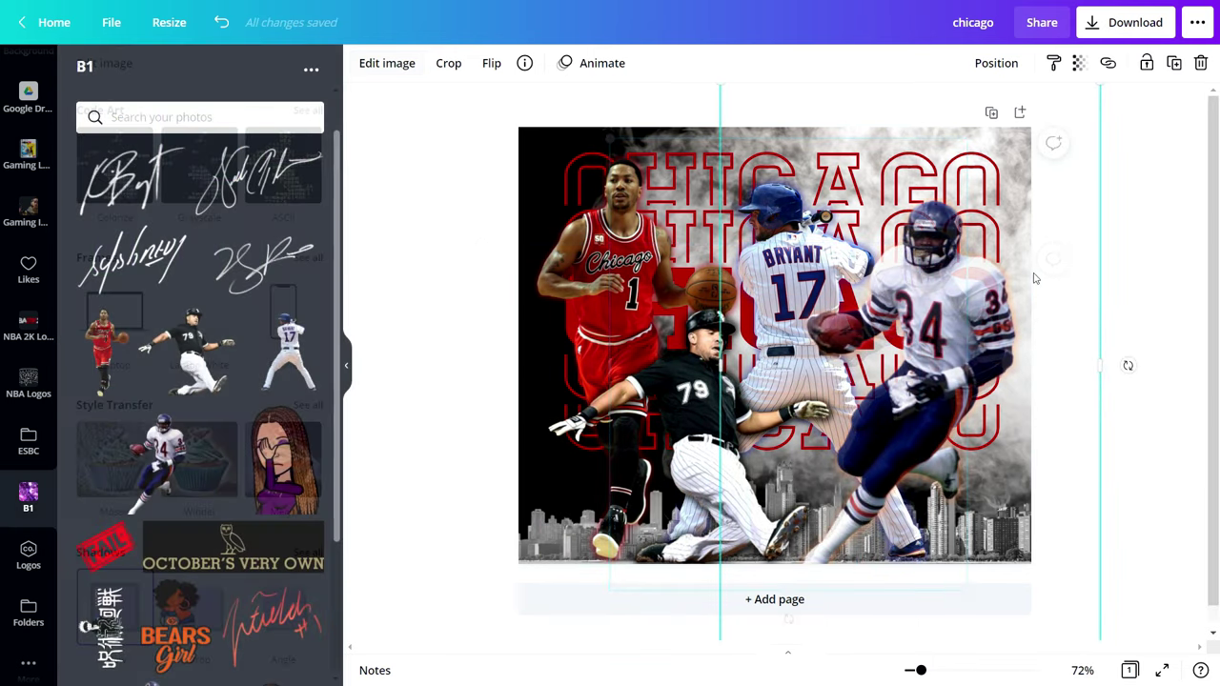
pyautogui.moveTo(1034, 279); pyautogui.dragTo(1029, 278)
pyautogui.click(447, 173)
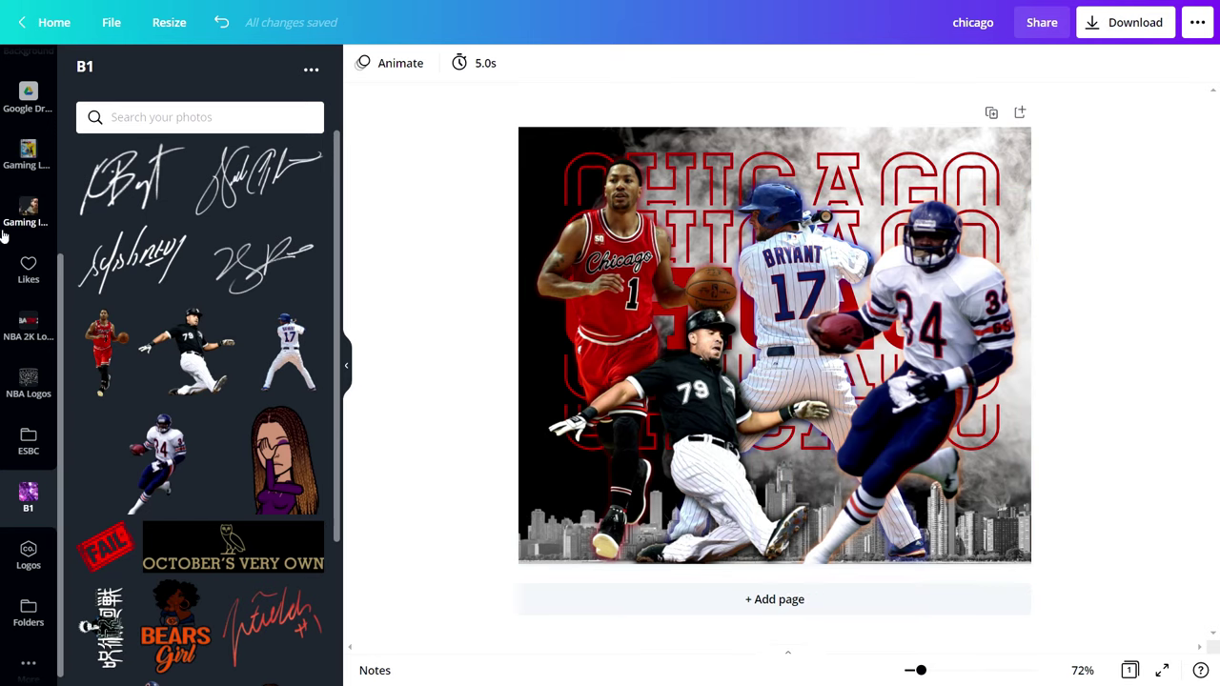
pyautogui.scroll(3, 27, 384)
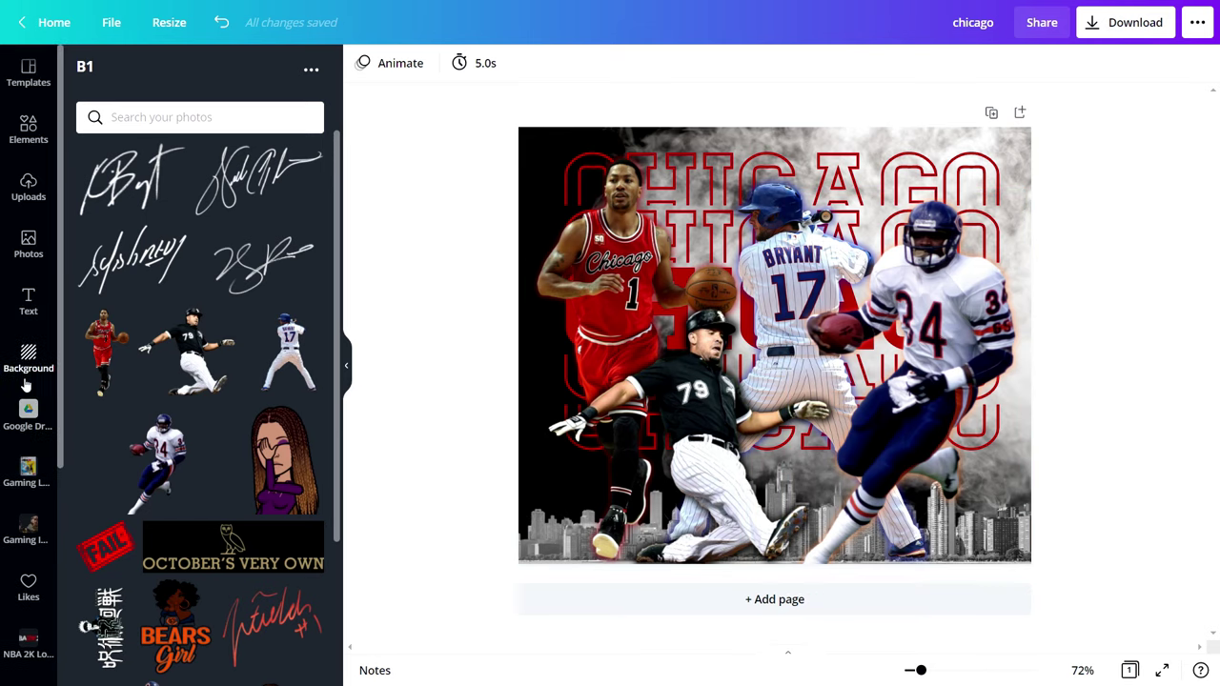
# Add a square from Elements > Lines & Shapes and colour it black.
pyautogui.click(19, 135)
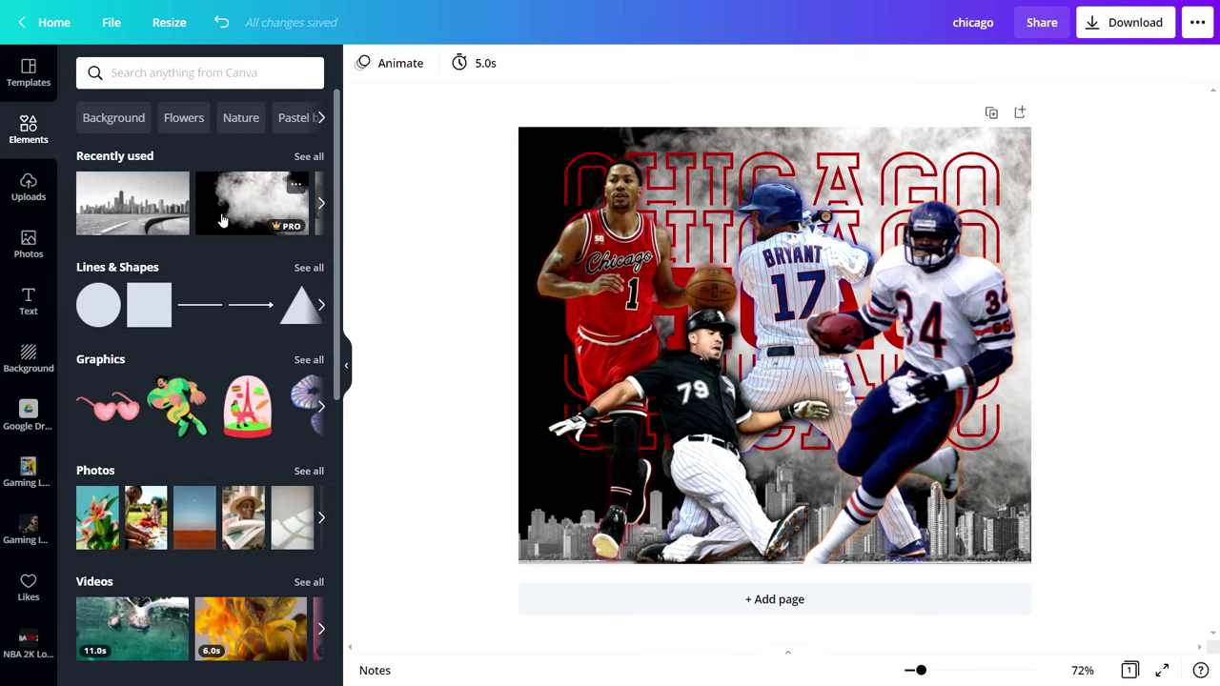
pyautogui.click(305, 268)
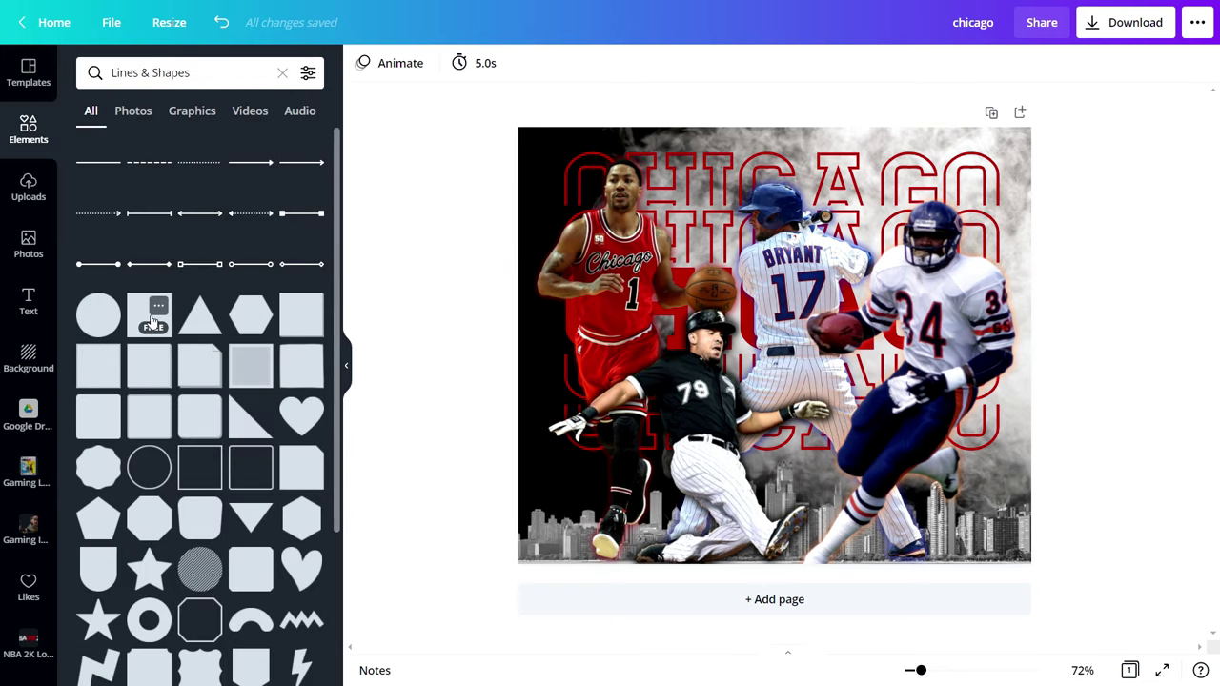
pyautogui.click(141, 315)
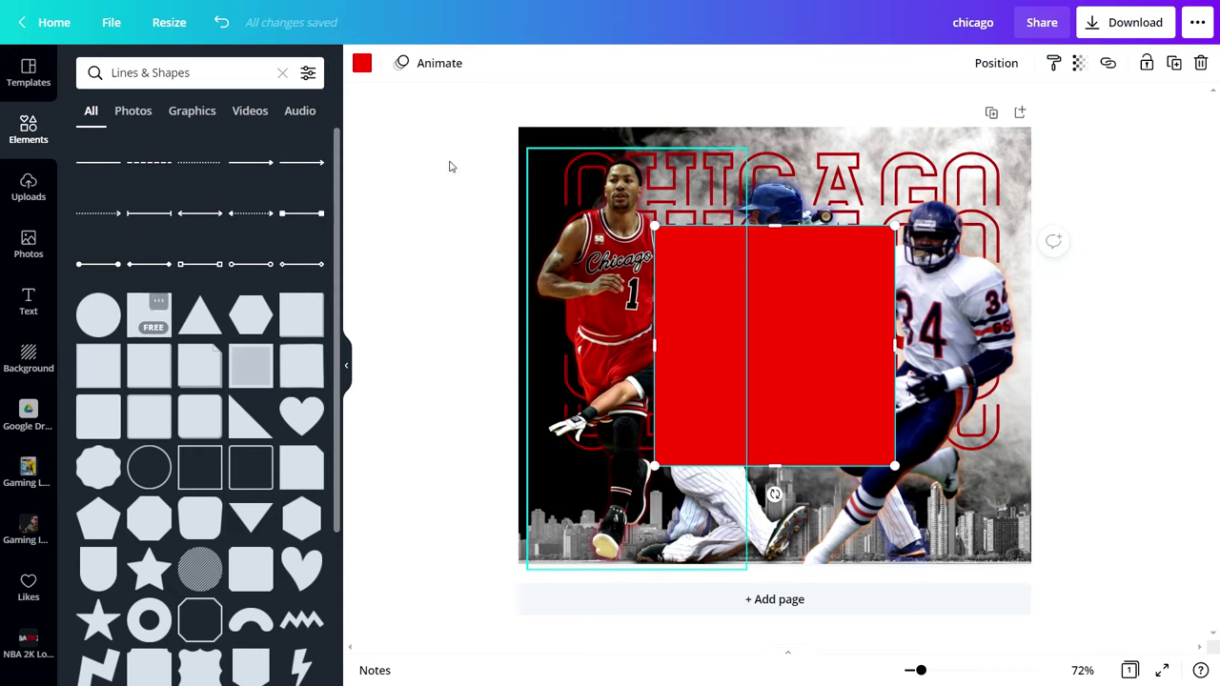
pyautogui.click(362, 62)
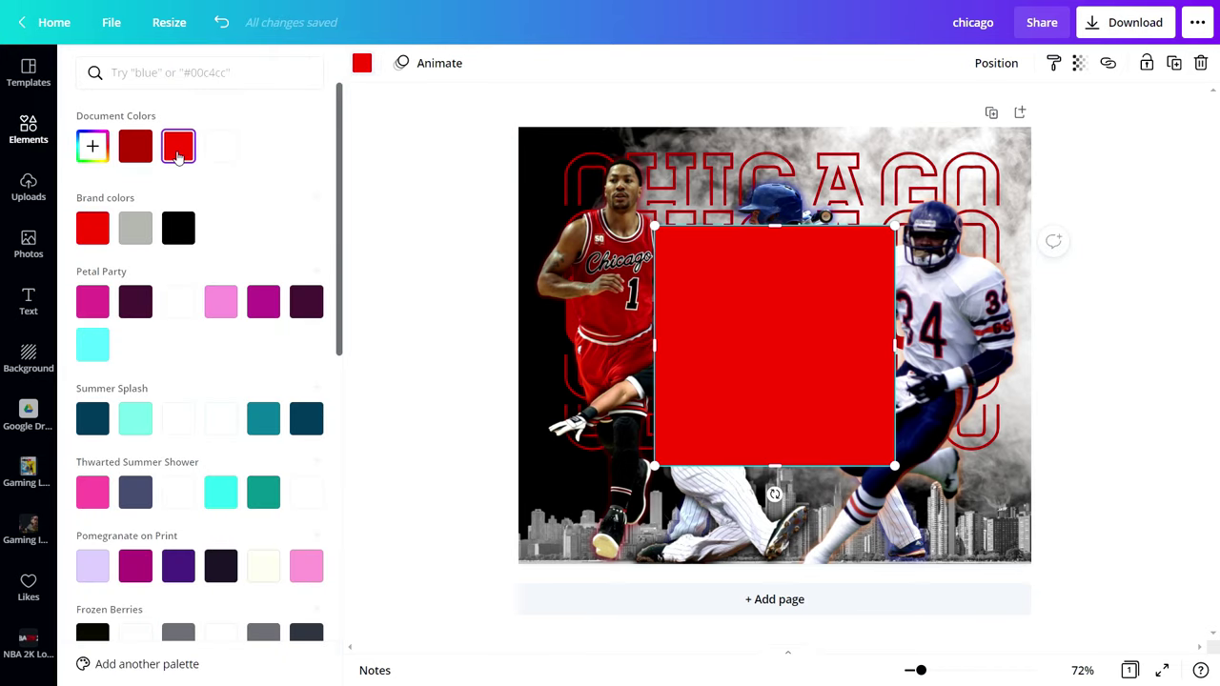
pyautogui.click(177, 228)
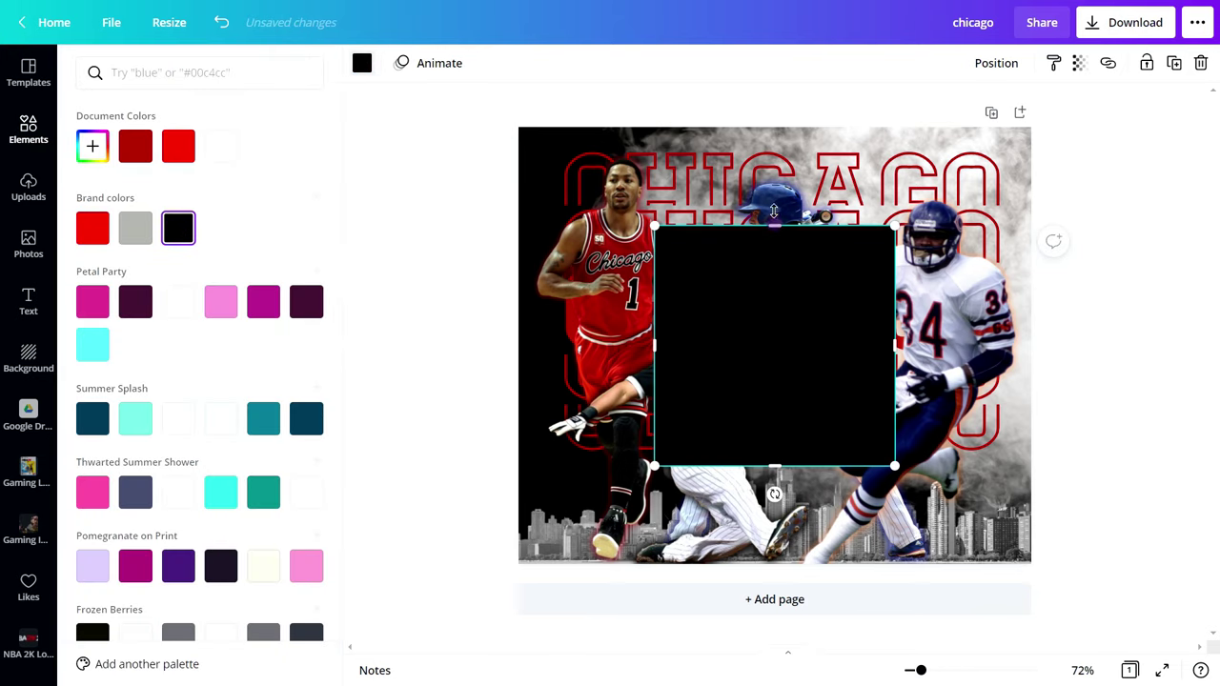
# Stretch the black square into a thin full-height strip and move it to the right edge.
pyautogui.moveTo(773, 210); pyautogui.dragTo(773, 127)
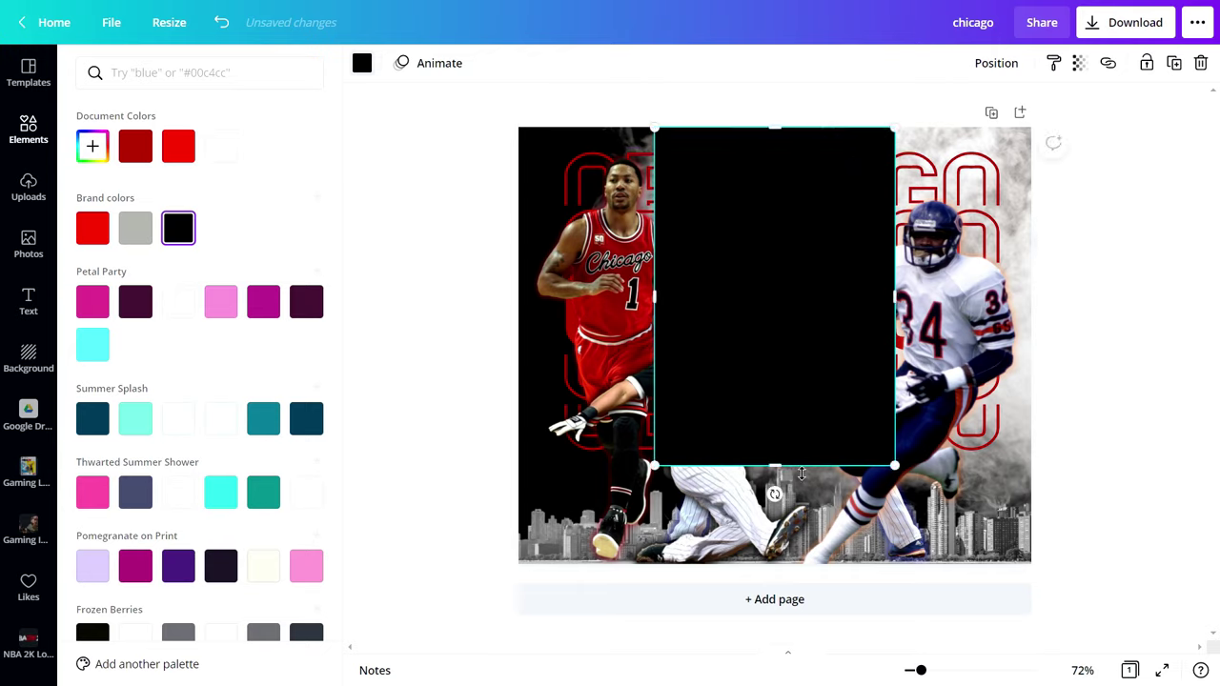
pyautogui.moveTo(802, 473); pyautogui.dragTo(804, 564)
pyautogui.moveTo(656, 344); pyautogui.dragTo(860, 332)
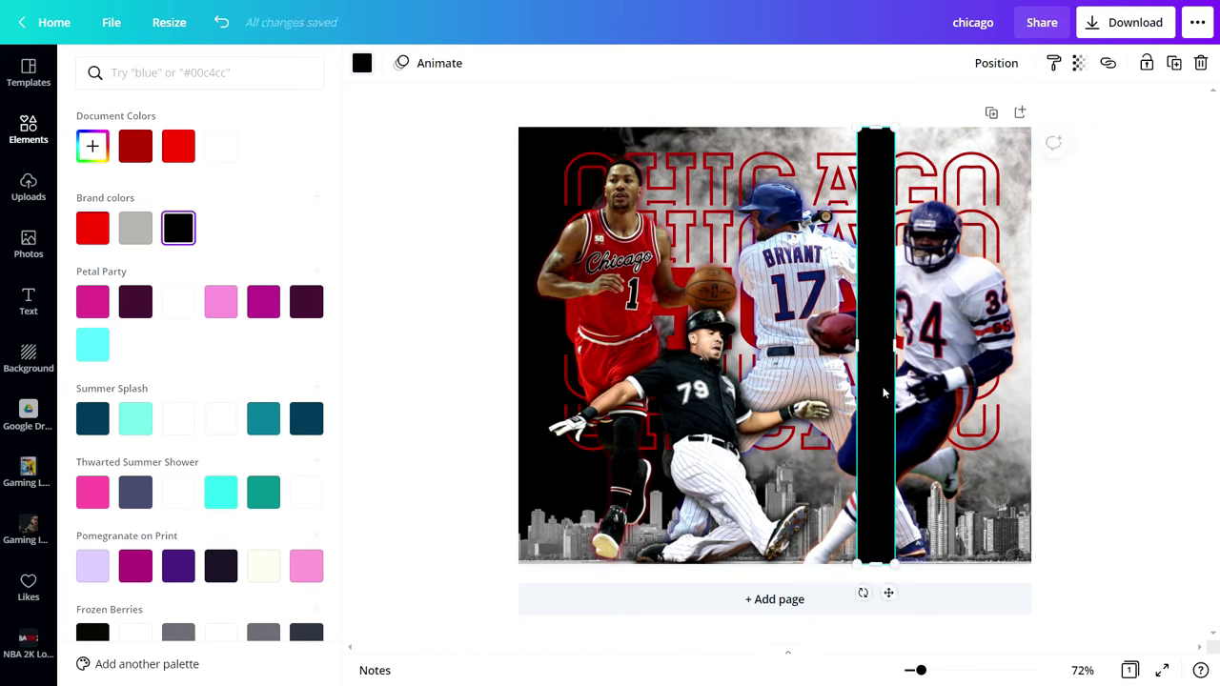
pyautogui.moveTo(882, 381); pyautogui.dragTo(1007, 354)
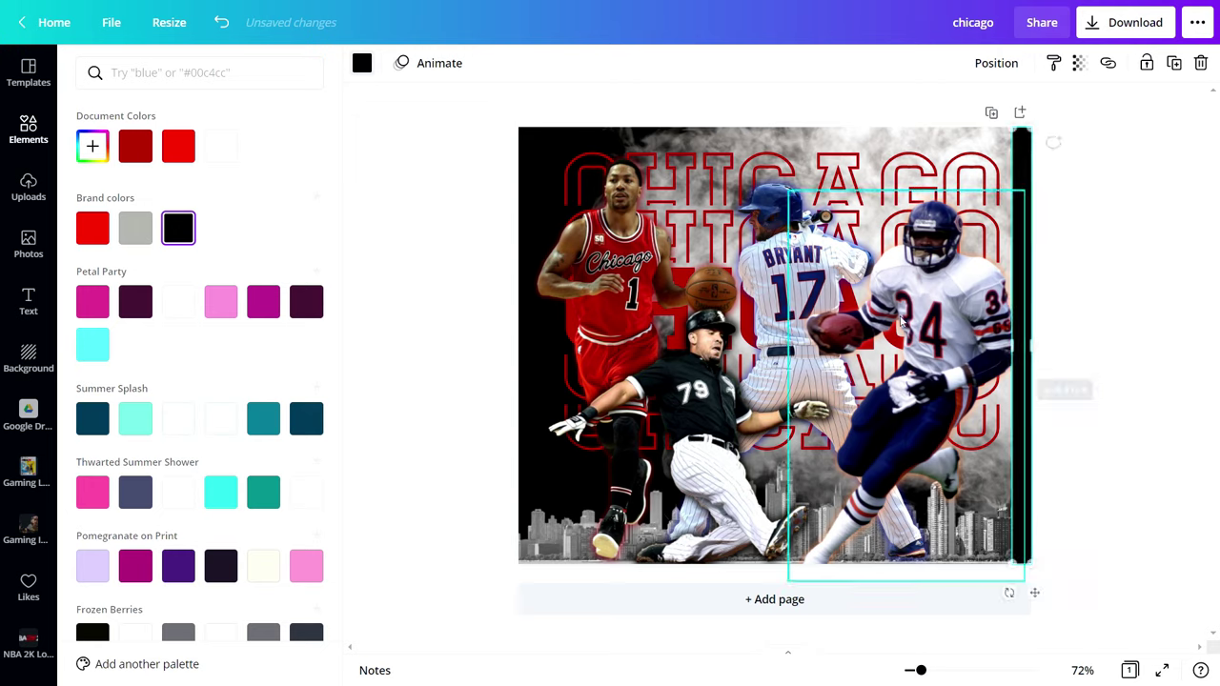
# Nudge the #34 player photo and widen the black strip slightly to the left.
pyautogui.moveTo(918, 315); pyautogui.dragTo(893, 309)
pyautogui.click(1022, 323)
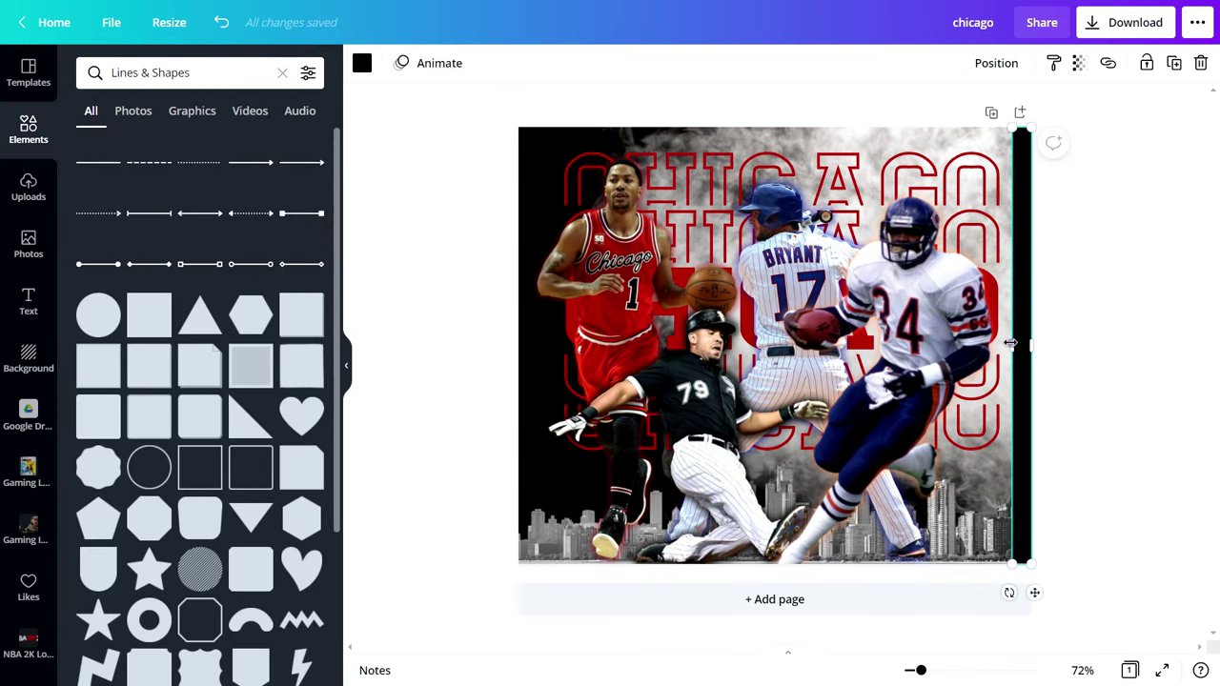
pyautogui.moveTo(1012, 343); pyautogui.dragTo(1001, 340)
pyautogui.click(1109, 366)
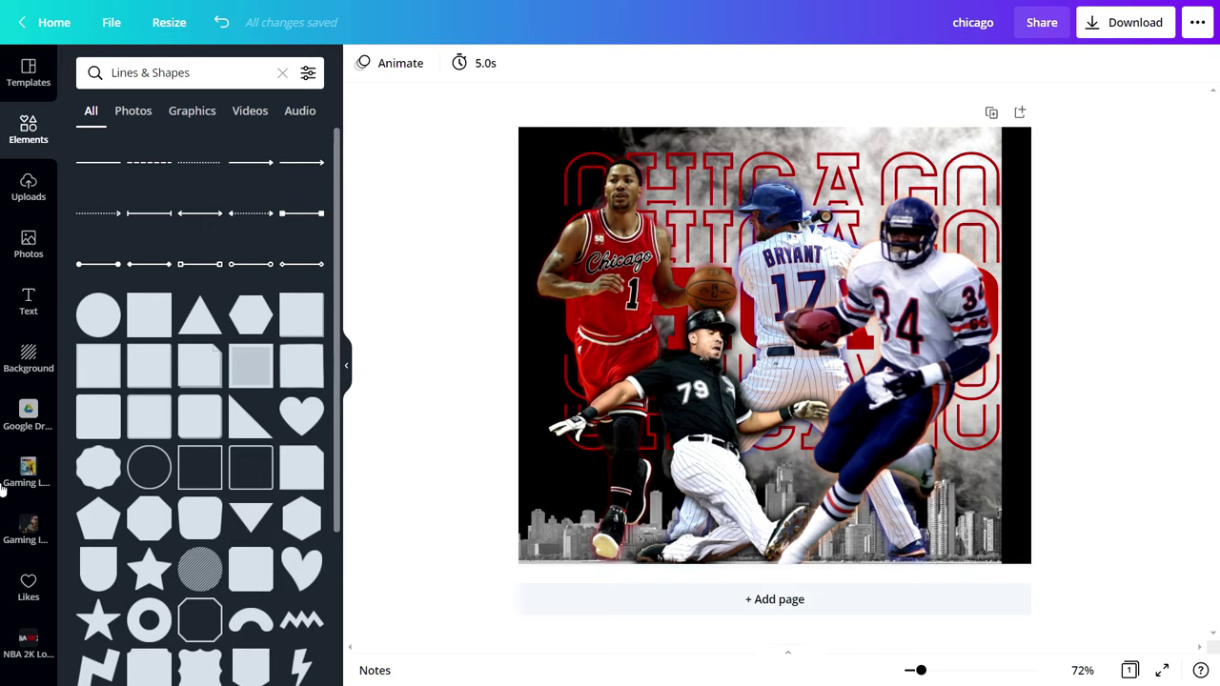
# Add a signature from the B1 folder, rotate it to -85° and shrink it onto the black strip.
pyautogui.scroll(-4, 24, 491)
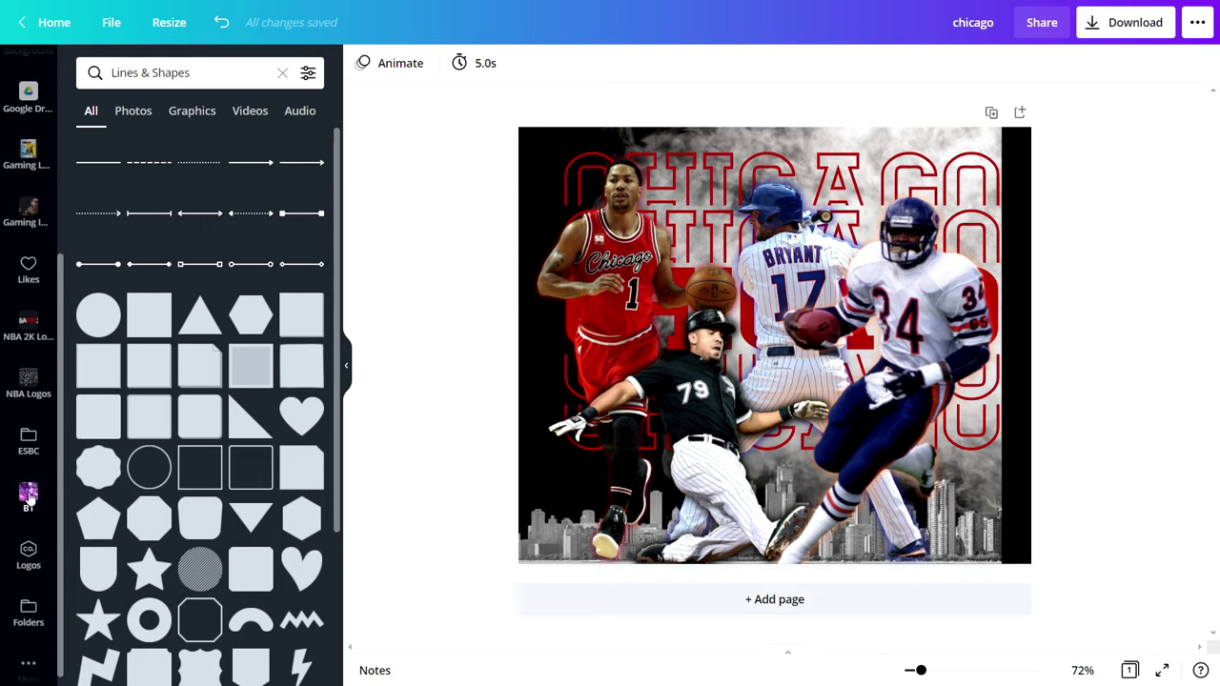
pyautogui.click(29, 494)
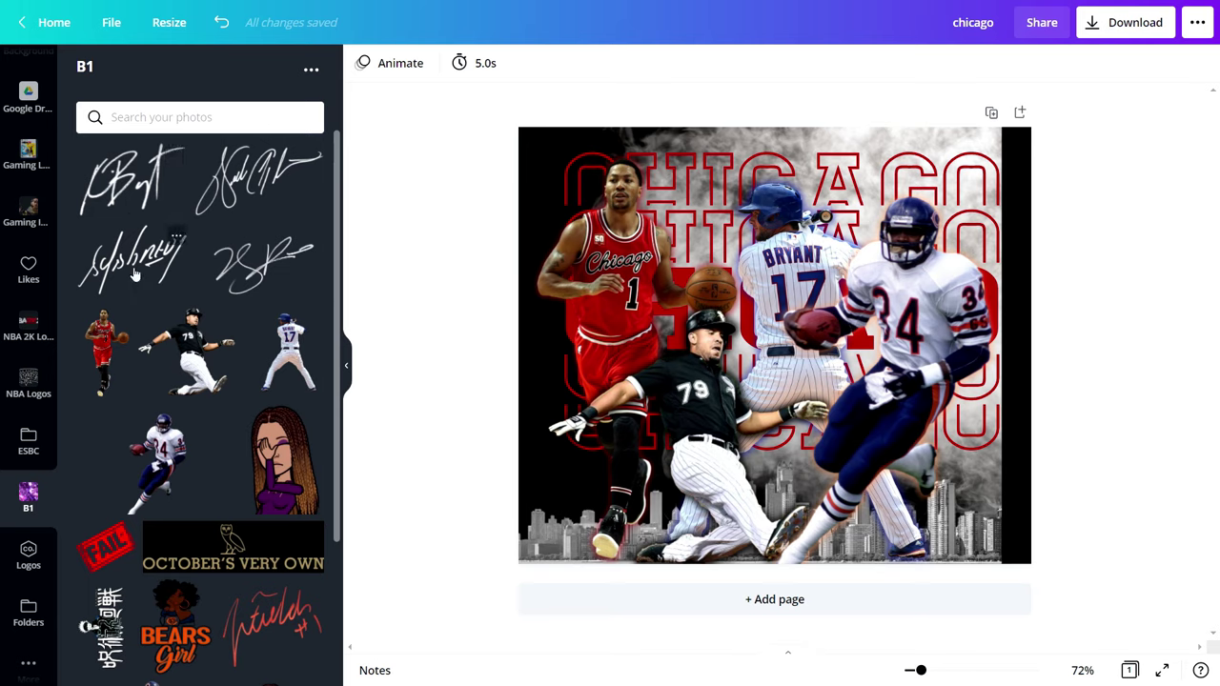
pyautogui.click(112, 195)
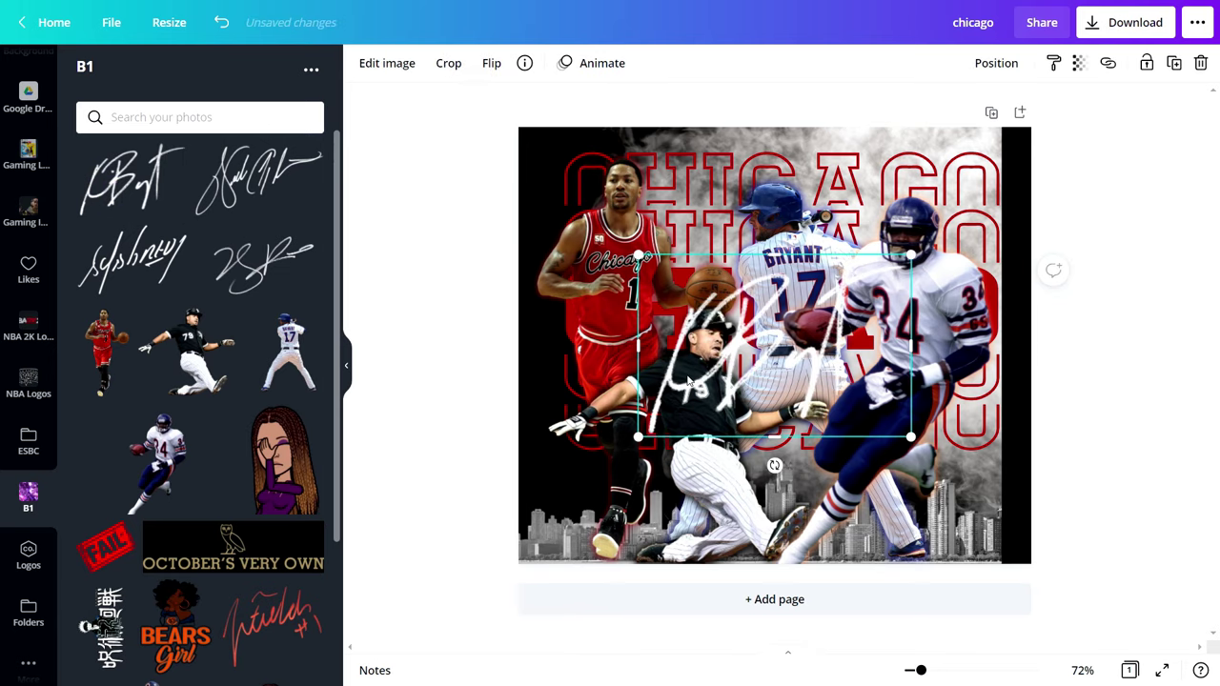
pyautogui.moveTo(885, 438); pyautogui.dragTo(1156, 522)
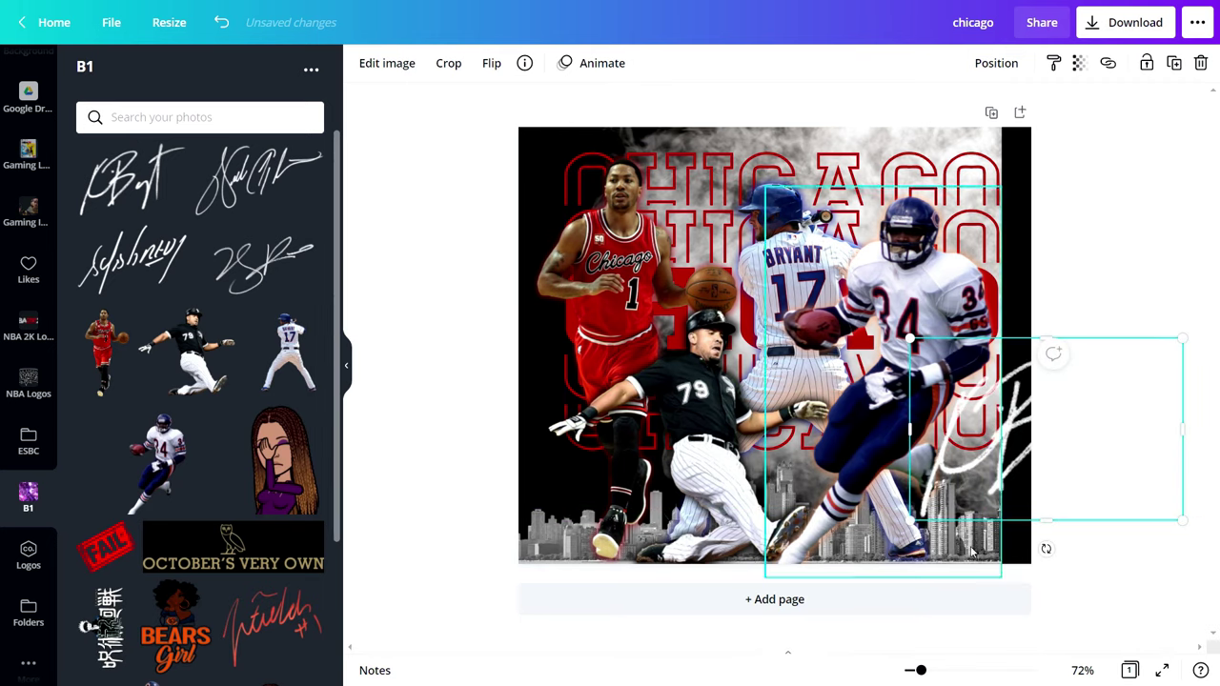
pyautogui.moveTo(1053, 551)
pyautogui.mouseDown()
pyautogui.moveTo(1127, 416)
pyautogui.moveTo(1147, 455)
pyautogui.moveTo(1157, 434)
pyautogui.mouseUp()
pyautogui.moveTo(1132, 315)
pyautogui.mouseDown()
pyautogui.moveTo(1020, 534)
pyautogui.moveTo(973, 560)
pyautogui.moveTo(996, 515)
pyautogui.moveTo(1015, 510)
pyautogui.mouseUp()
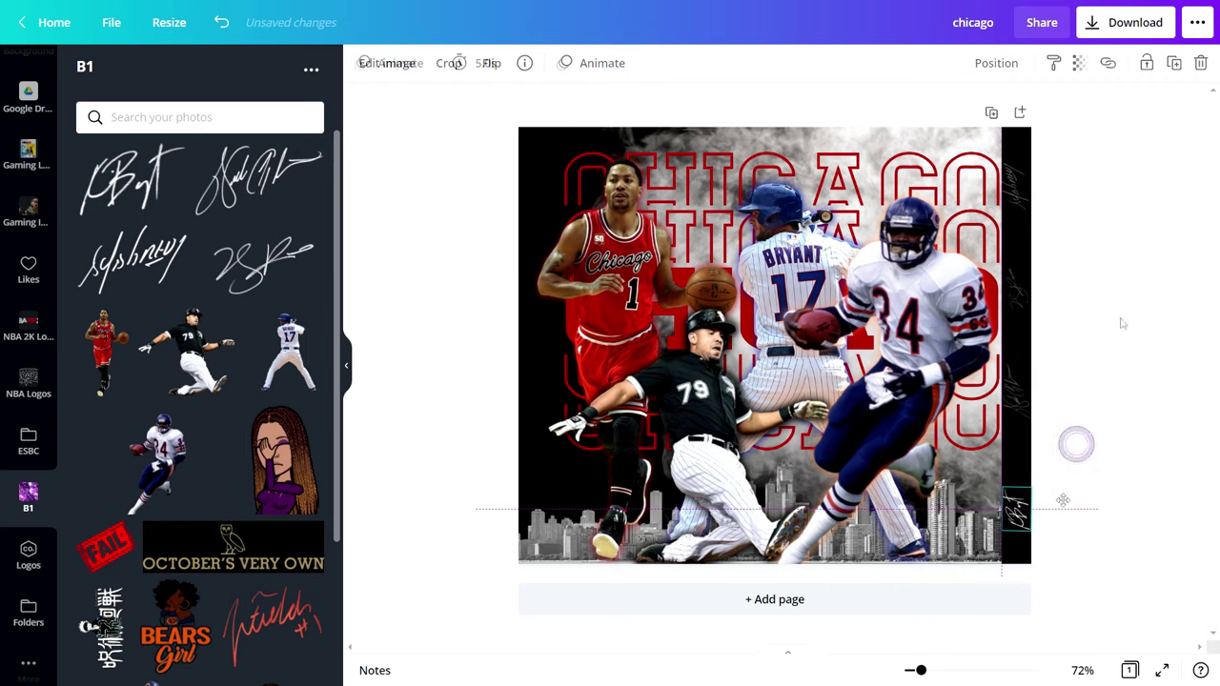
# Check the top and second signatures' placement on the right strip.
pyautogui.click(1014, 185)
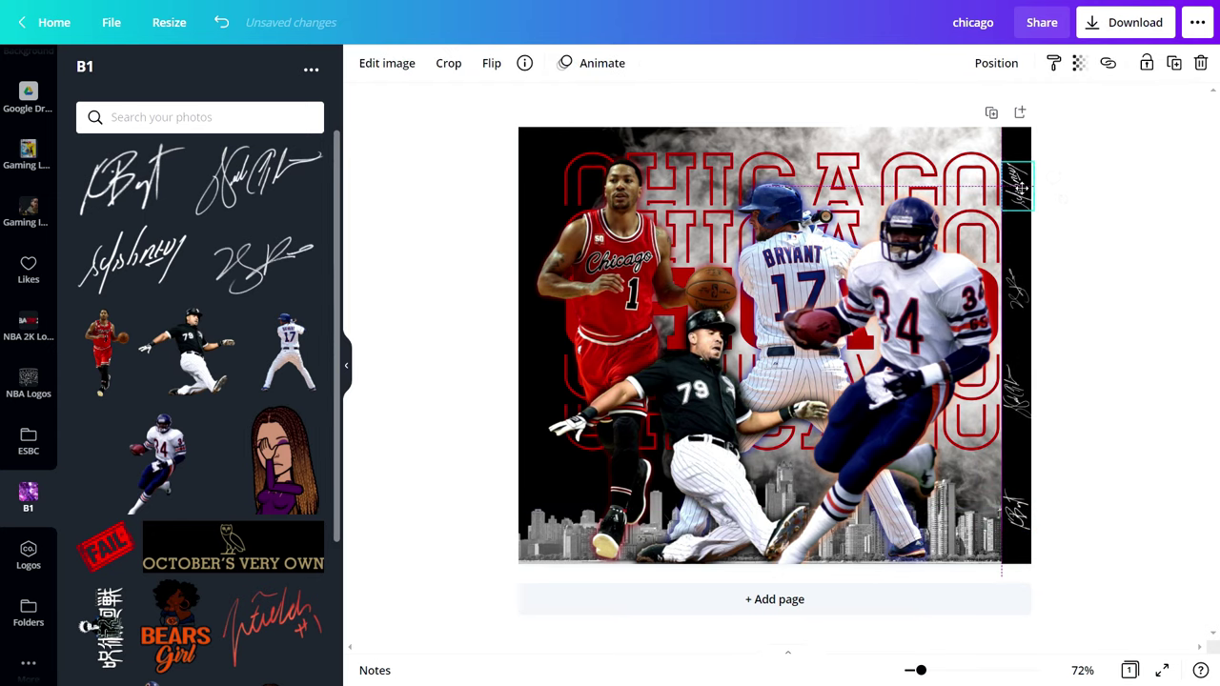
pyautogui.click(1089, 251)
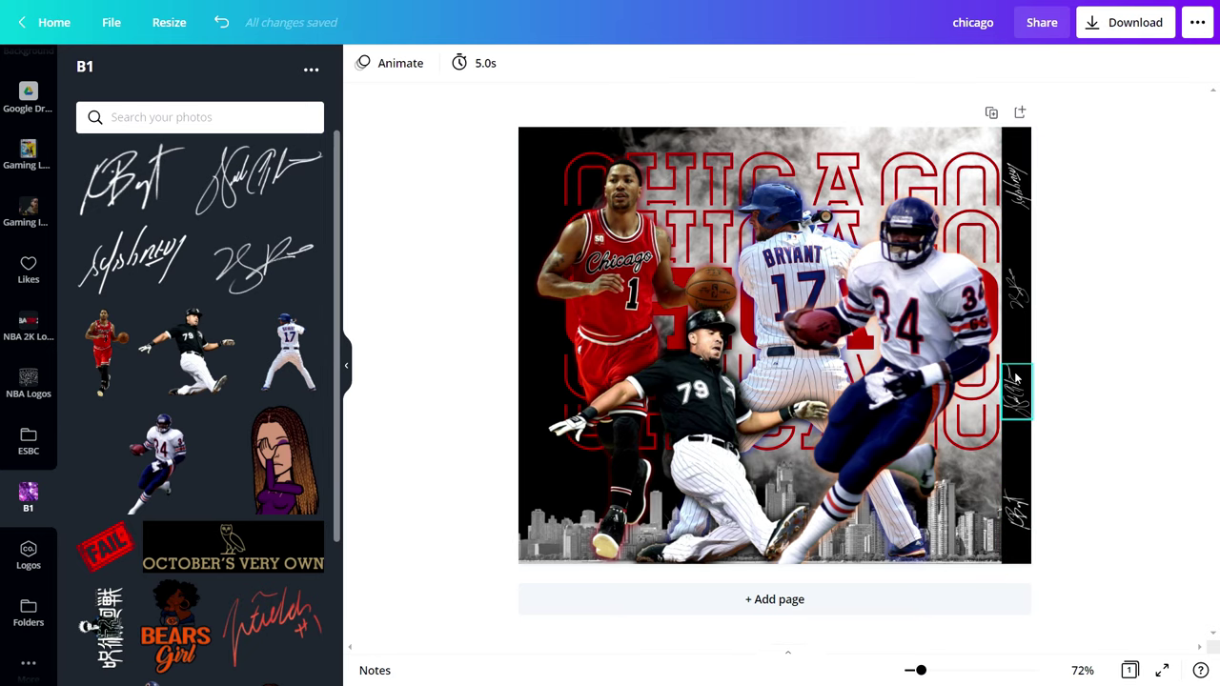
pyautogui.click(1017, 291)
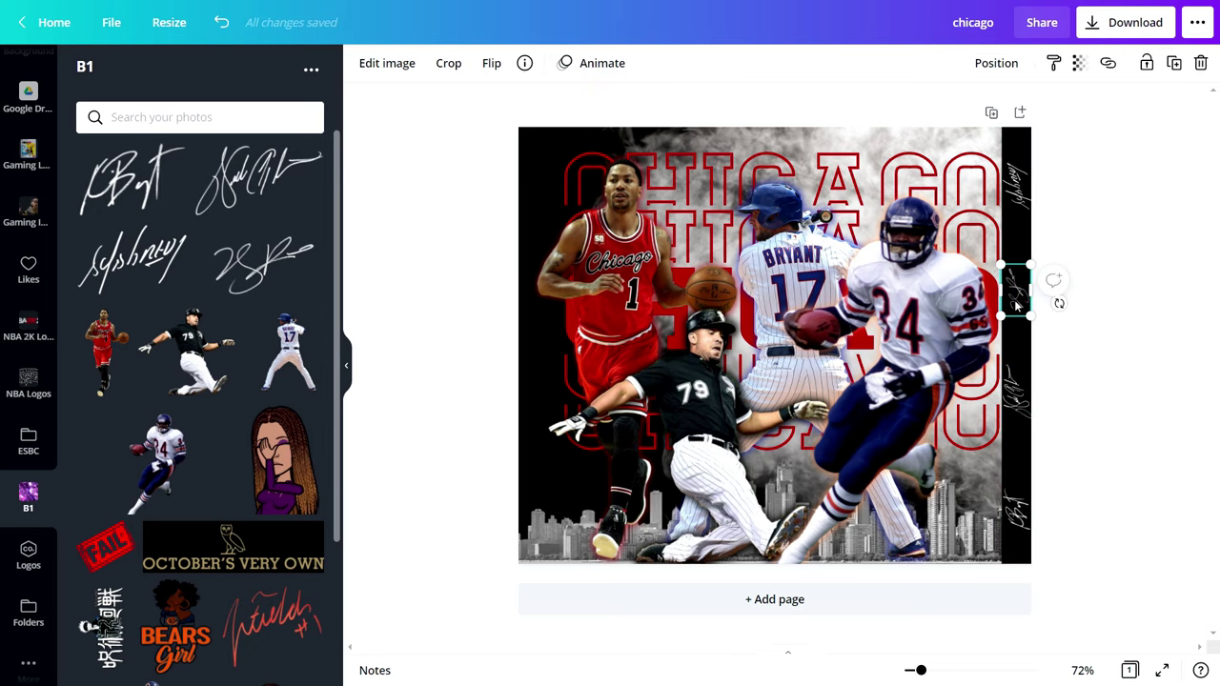
pyautogui.click(1084, 411)
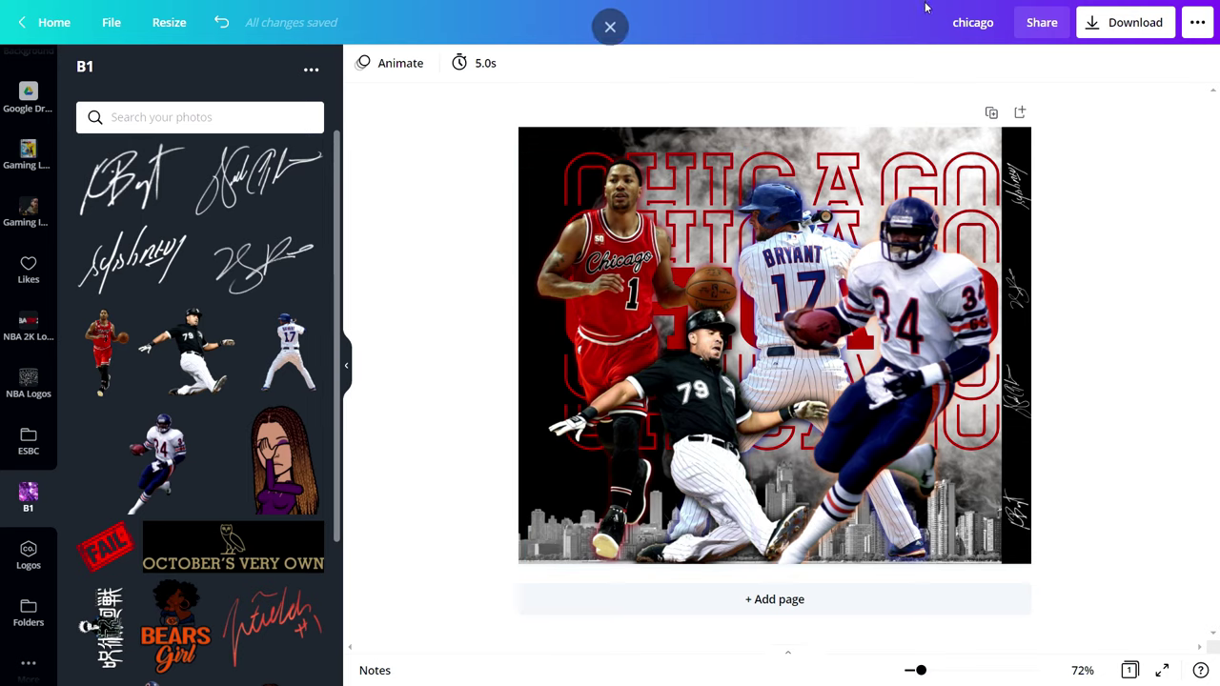
# Choose PDF Print as the file type in the Download panel.
pyautogui.click(1089, 22)
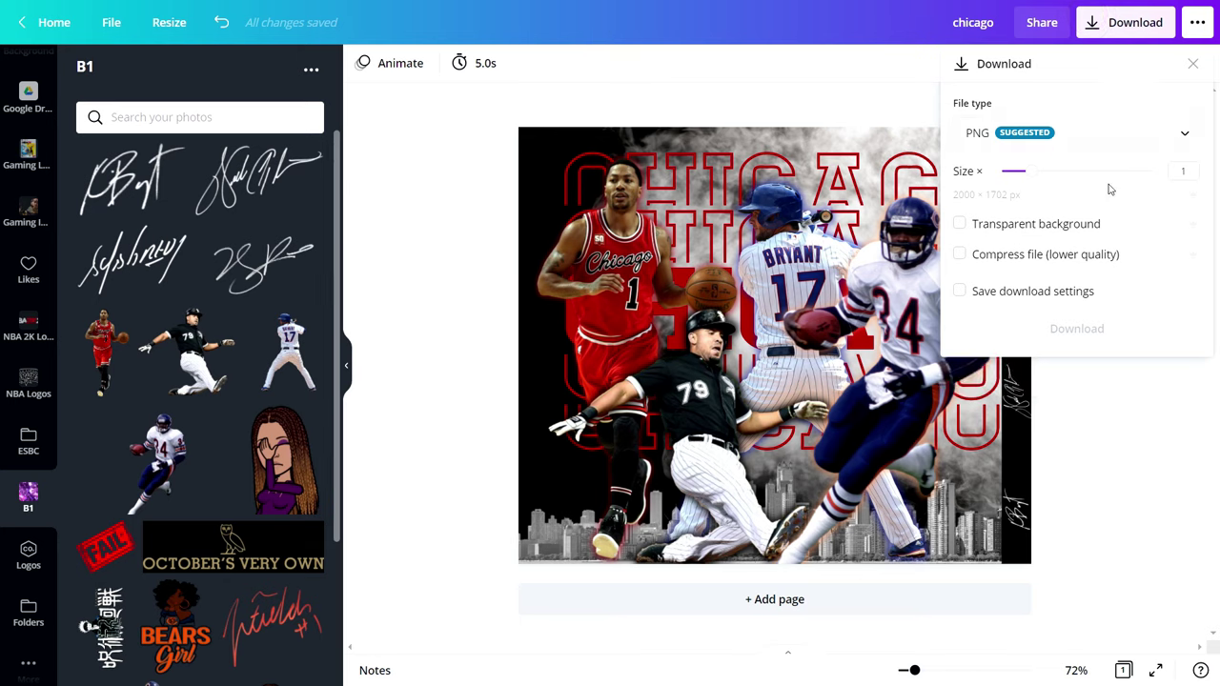
pyautogui.click(1184, 141)
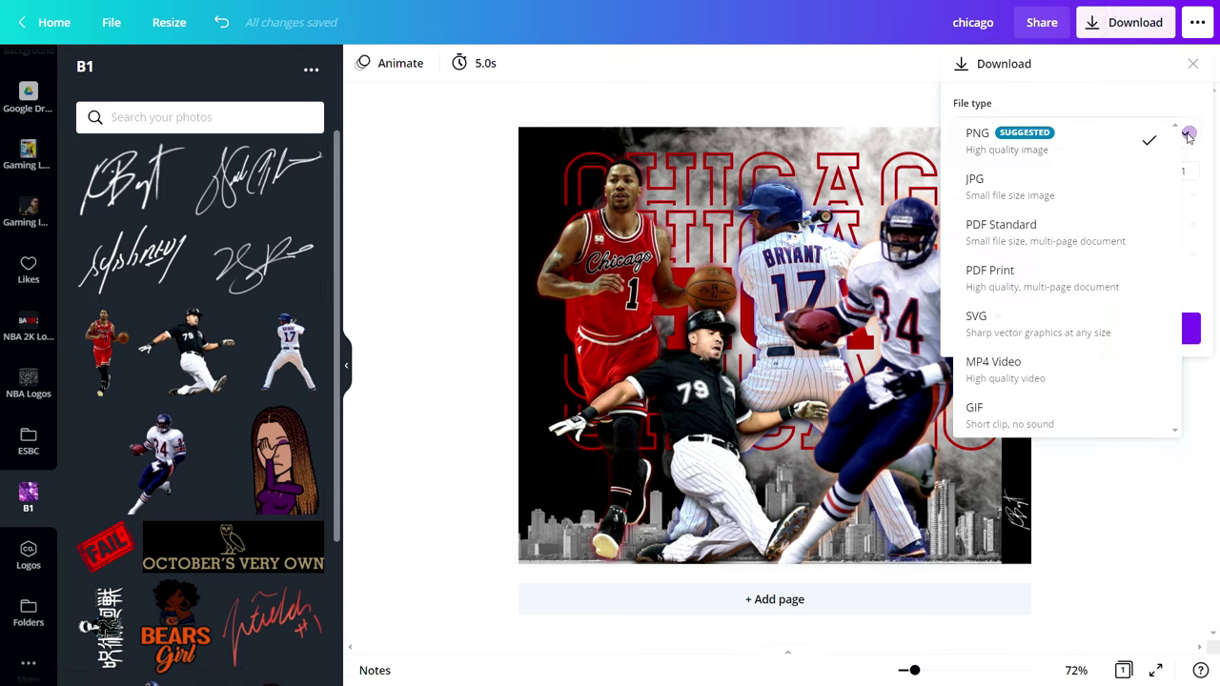
pyautogui.click(991, 277)
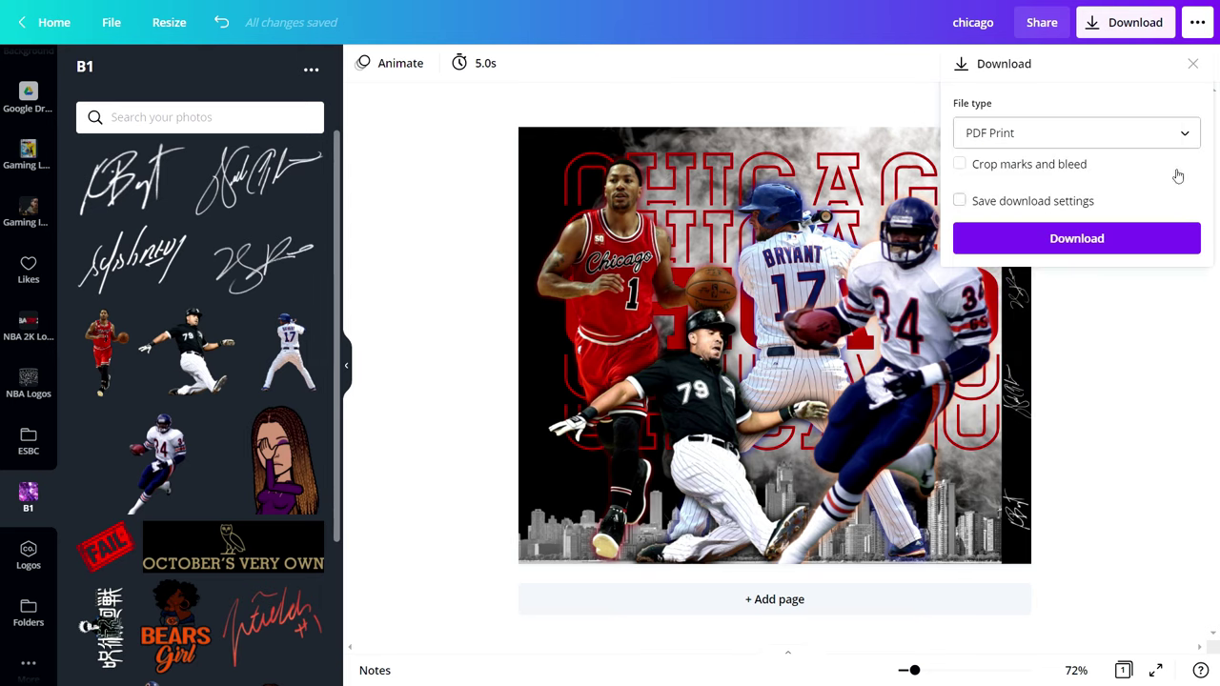